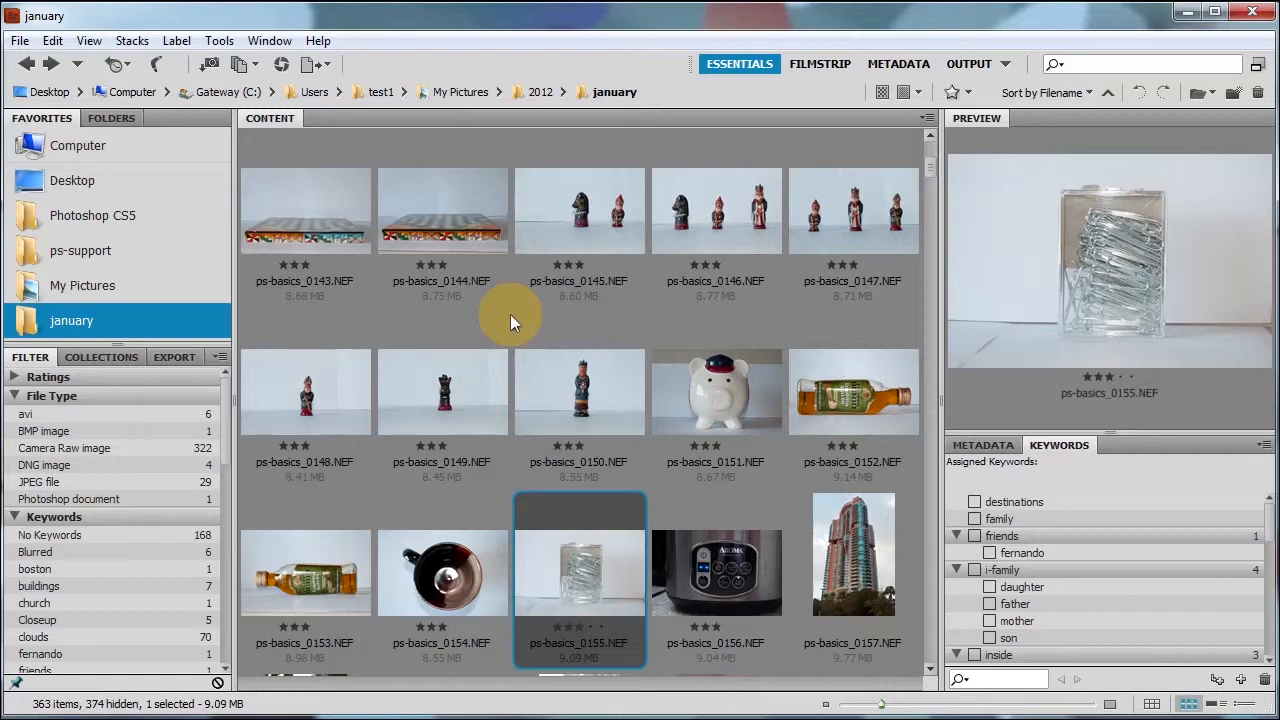
# - Filter the january folder to show only the images that have no keywords
pyautogui.click(930, 136)
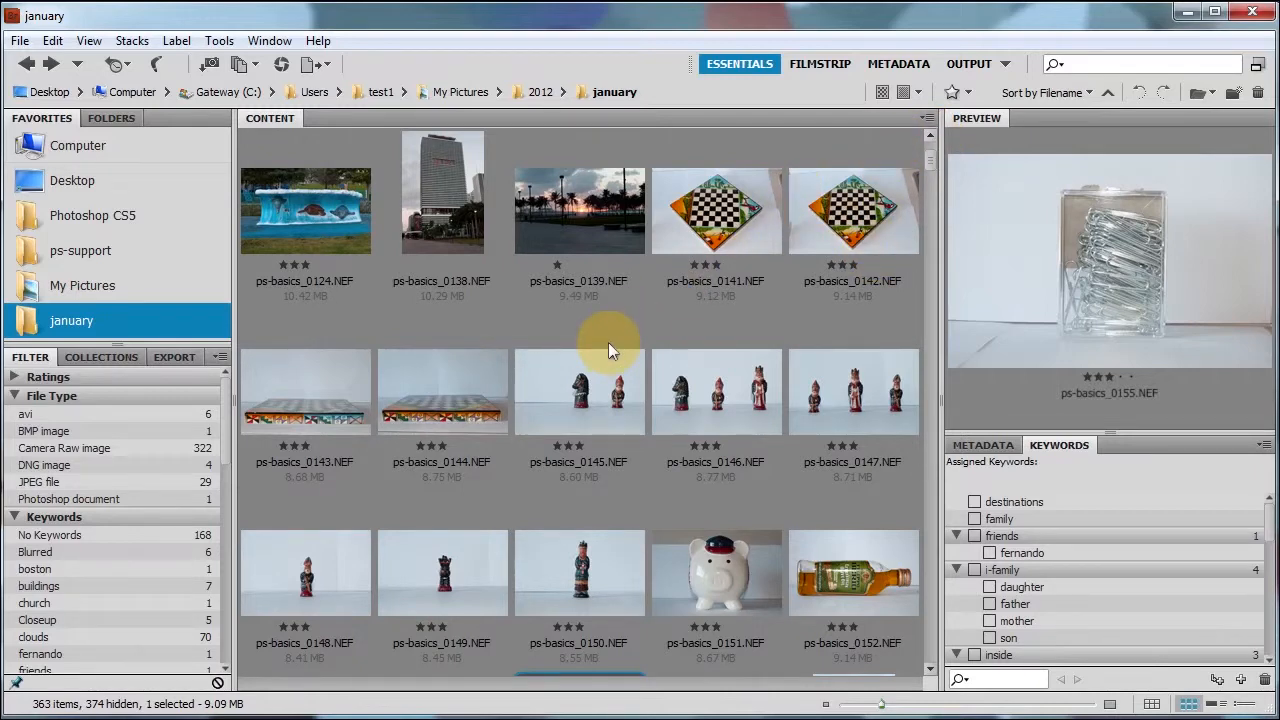
pyautogui.click(48, 535)
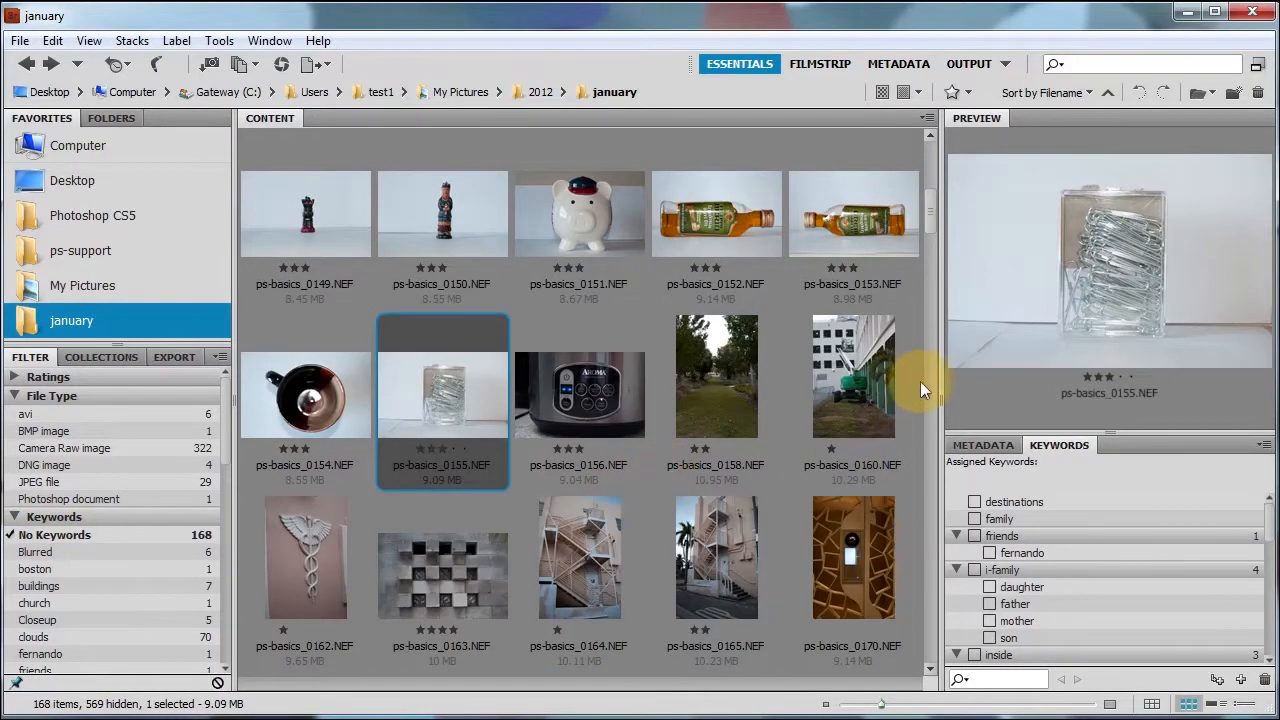
pyautogui.scroll(1, 932, 213)
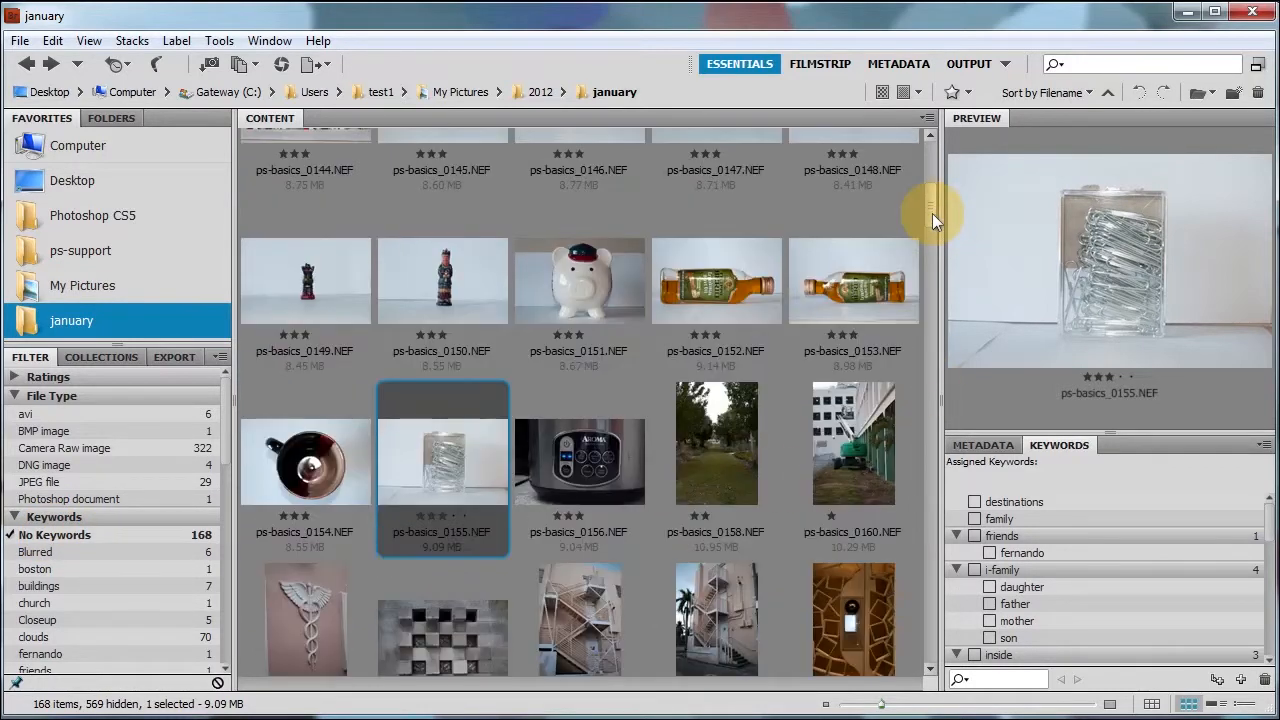
pyautogui.moveTo(932, 213); pyautogui.dragTo(932, 182)
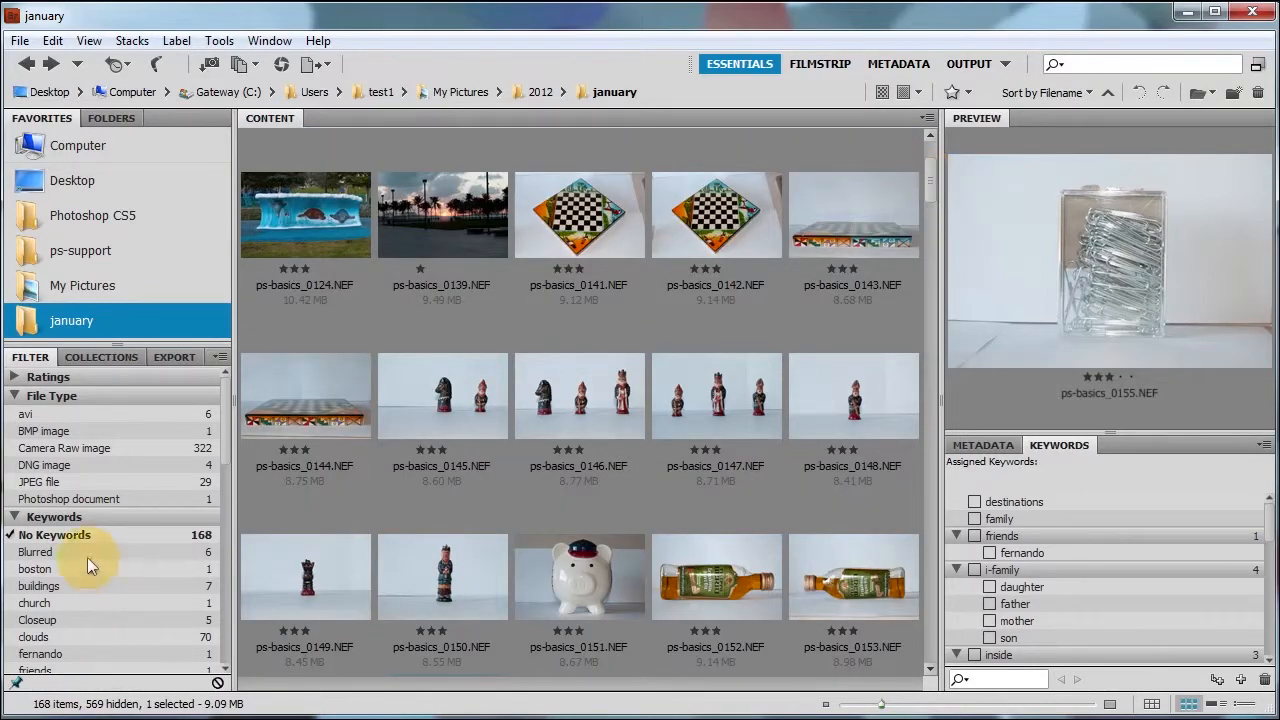
# - Select the images from ps-basics_0141.NEF through ps-basics_0156.NEF and assign them the selections keyword under PS-Basics
pyautogui.click(576, 218)
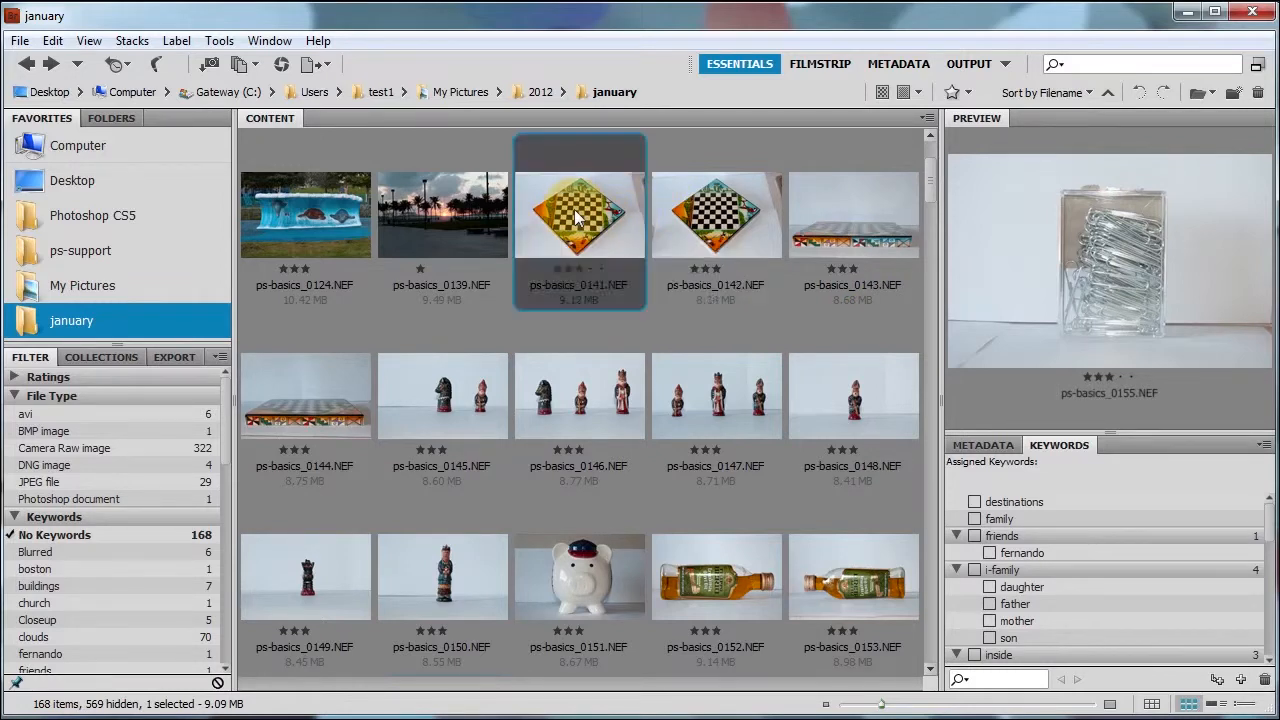
pyautogui.click(929, 667)
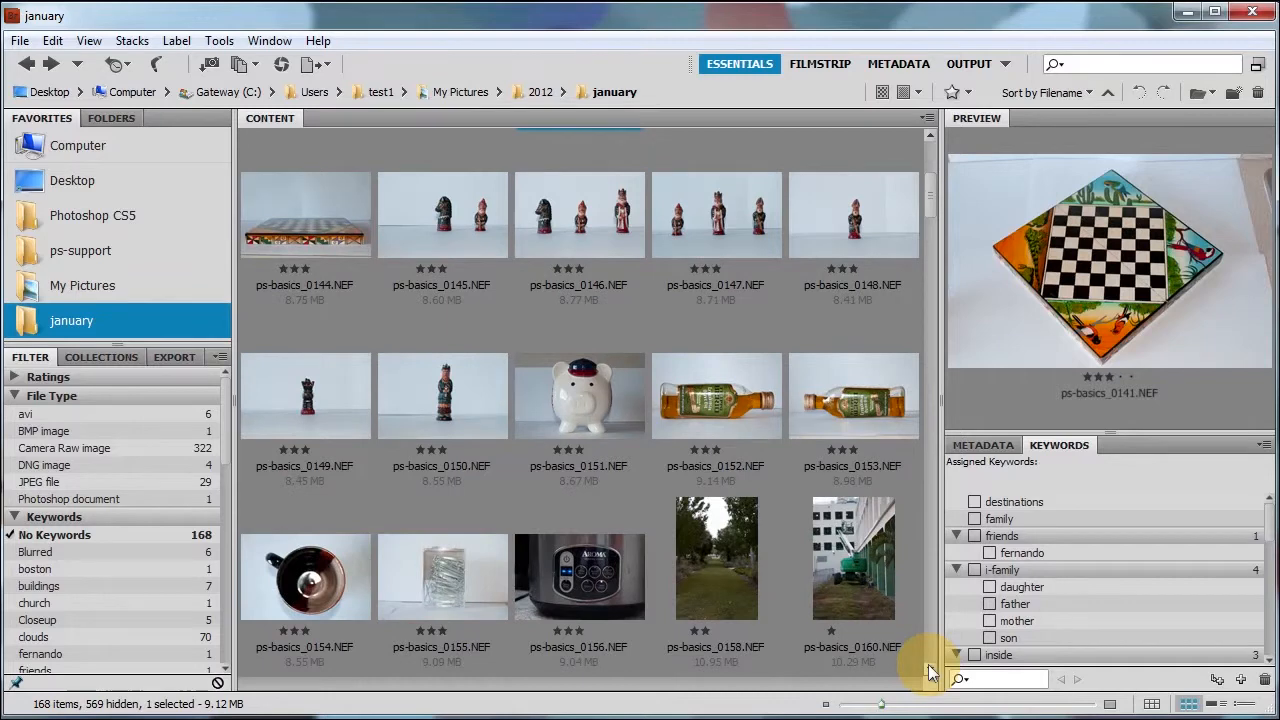
pyautogui.keyDown('shift'); pyautogui.click(573, 577); pyautogui.keyUp('shift')
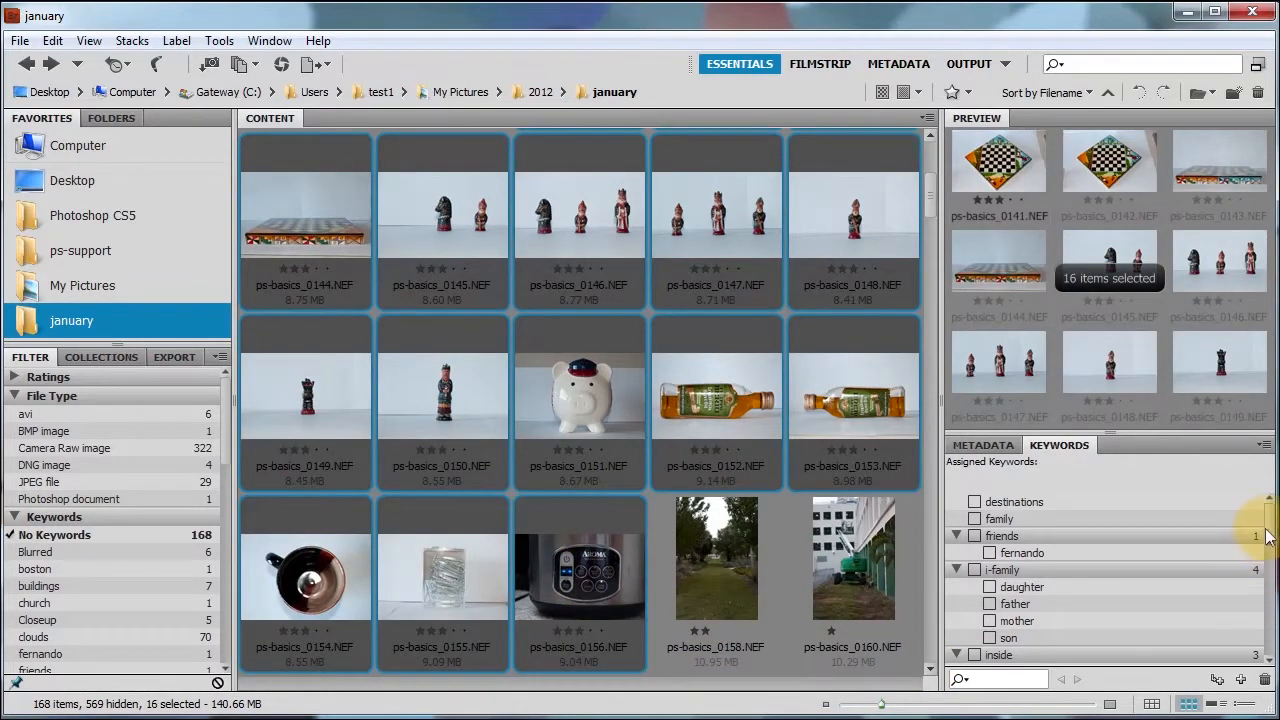
pyautogui.moveTo(1265, 537); pyautogui.dragTo(1264, 600)
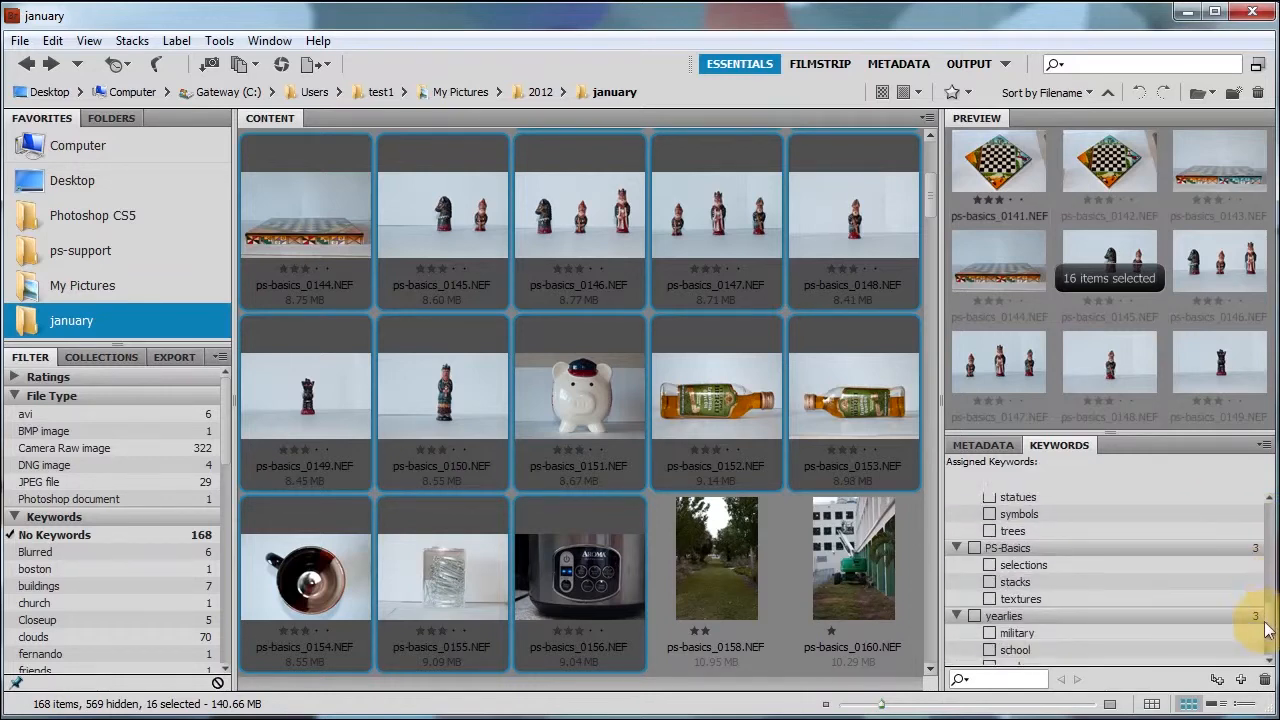
pyautogui.click(987, 564)
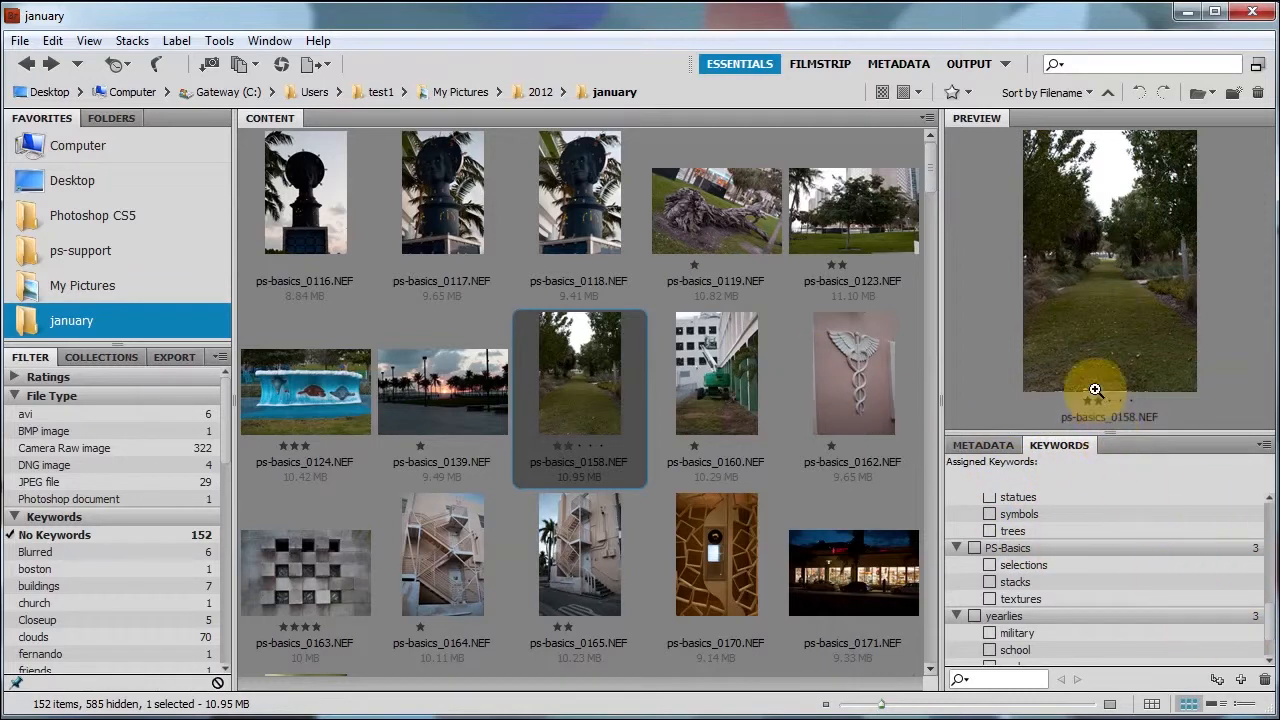
# - Enlarge the keyword list, then tag ps-basics_0162.NEF with symbols and ps-basics_0163.NEF with geometry
pyautogui.moveTo(1114, 433); pyautogui.dragTo(1086, 140)
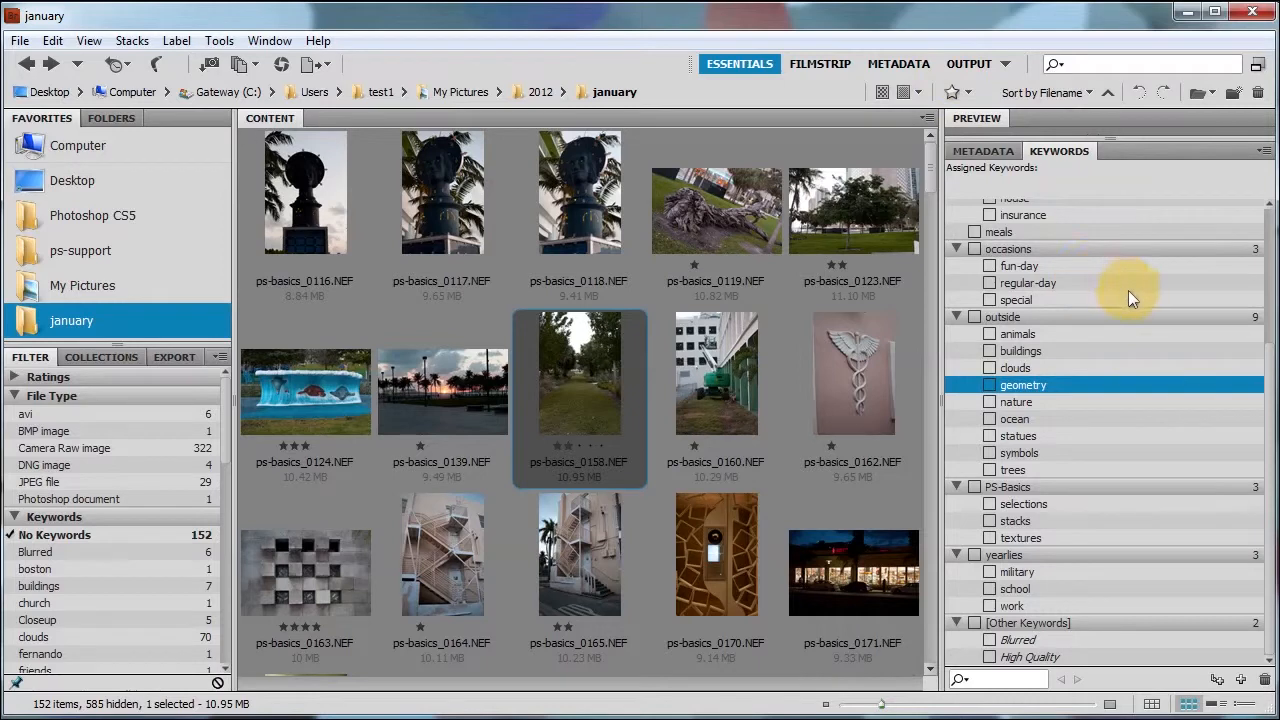
pyautogui.click(865, 381)
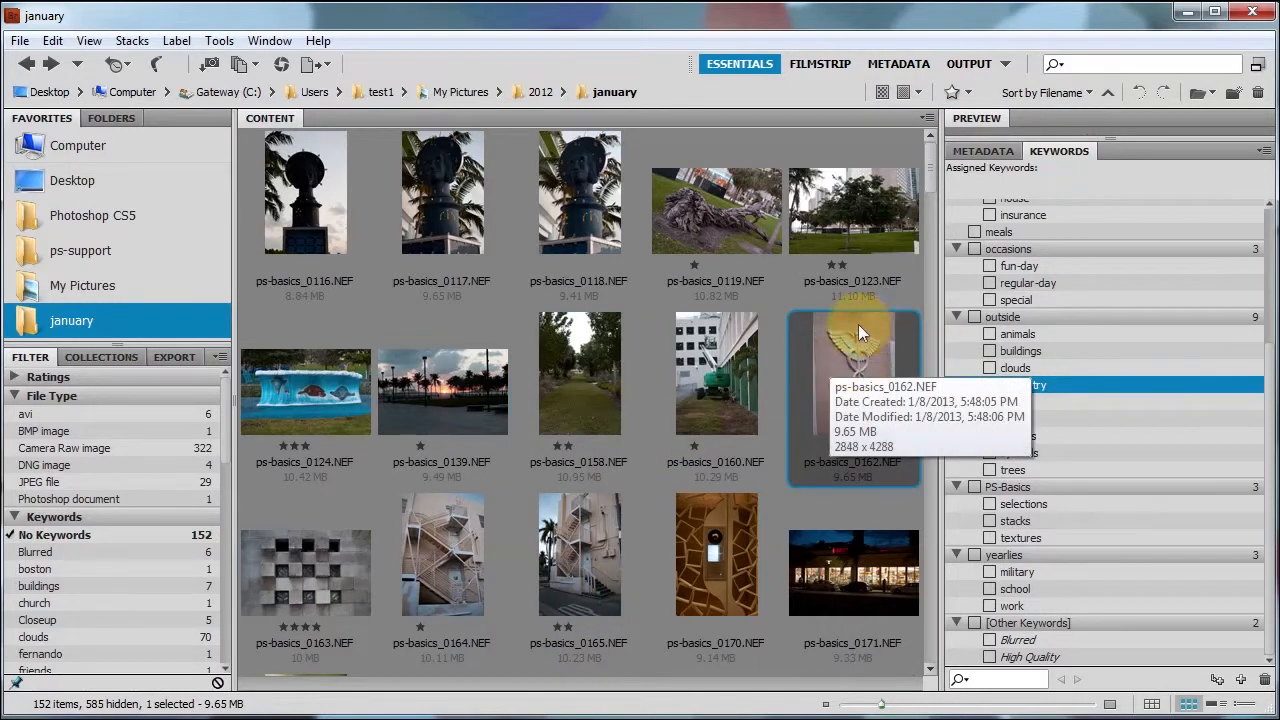
pyautogui.click(990, 454)
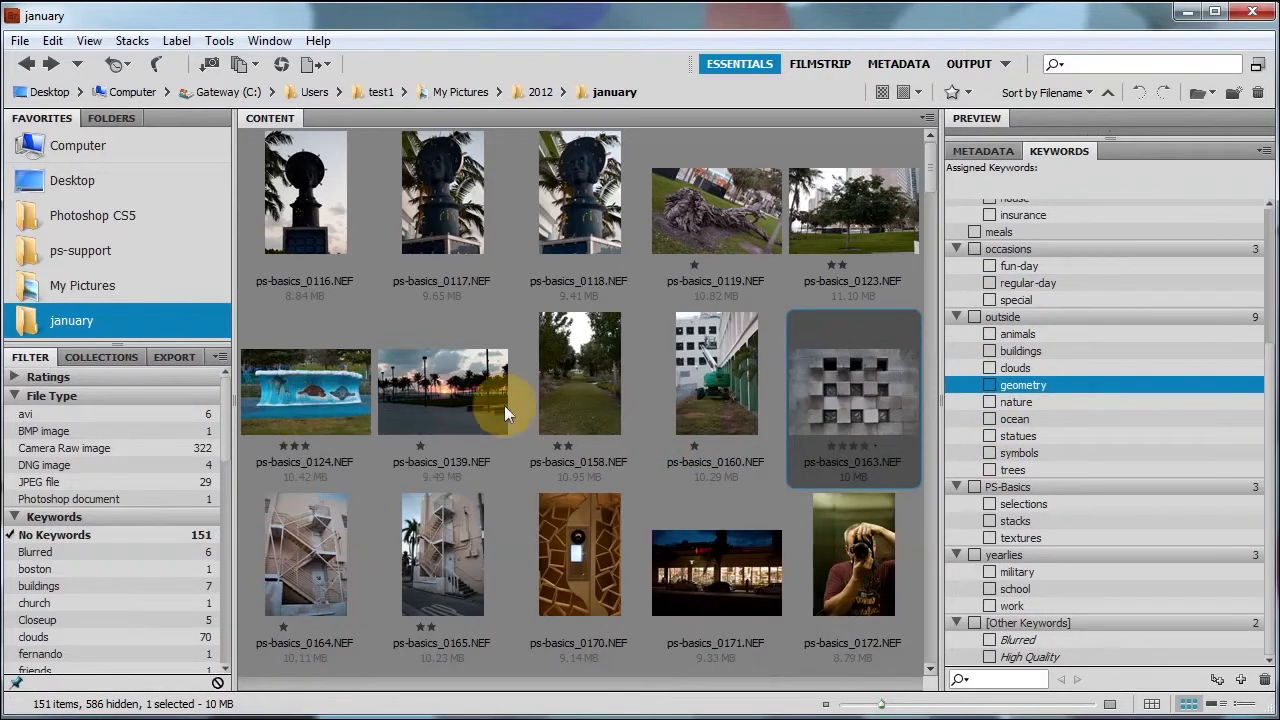
pyautogui.click(989, 385)
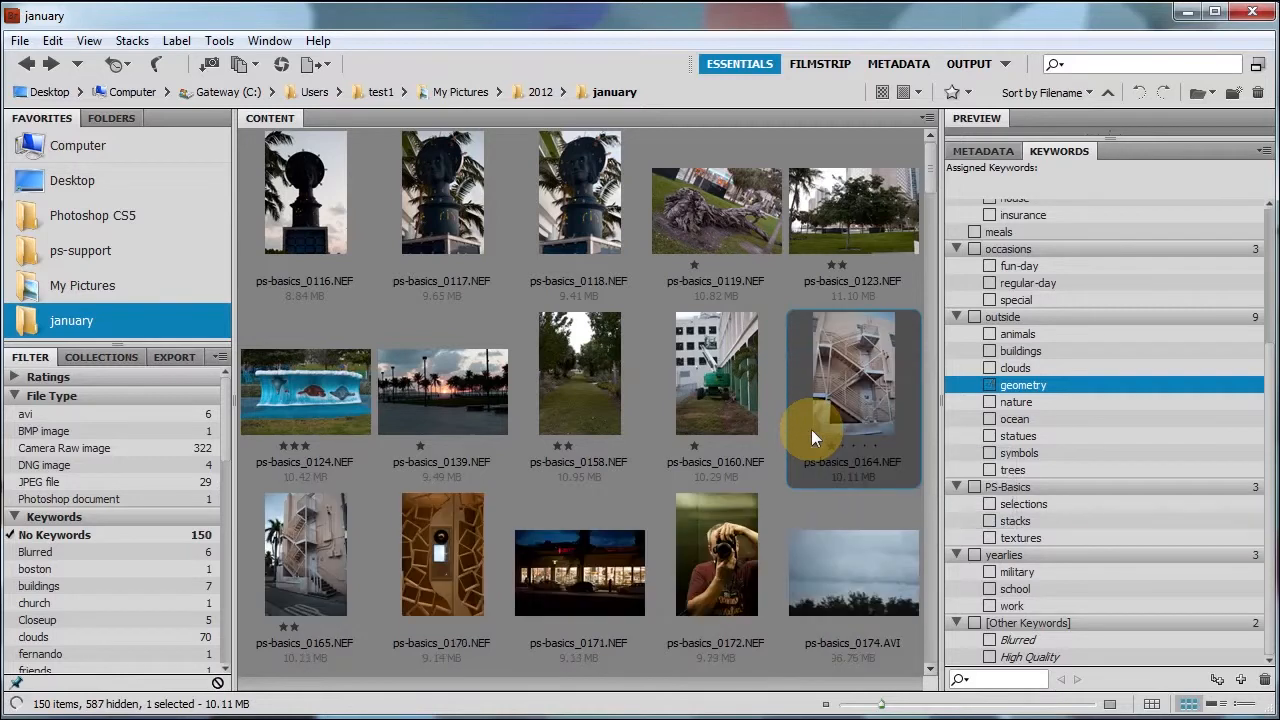
# - Assign the trees keyword to ps-basics_0119.NEF and ps-basics_0123.NEF together
pyautogui.click(702, 197)
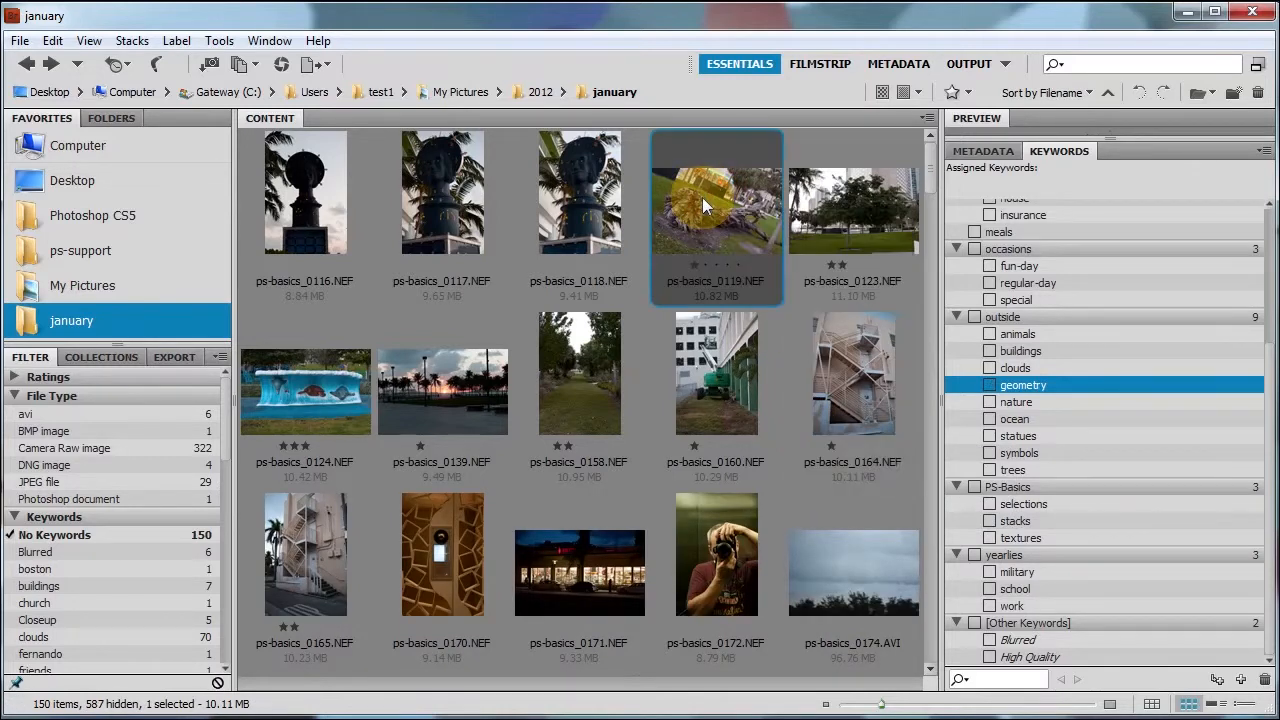
pyautogui.keyDown('ctrl'); pyautogui.click(855, 212); pyautogui.keyUp('ctrl')
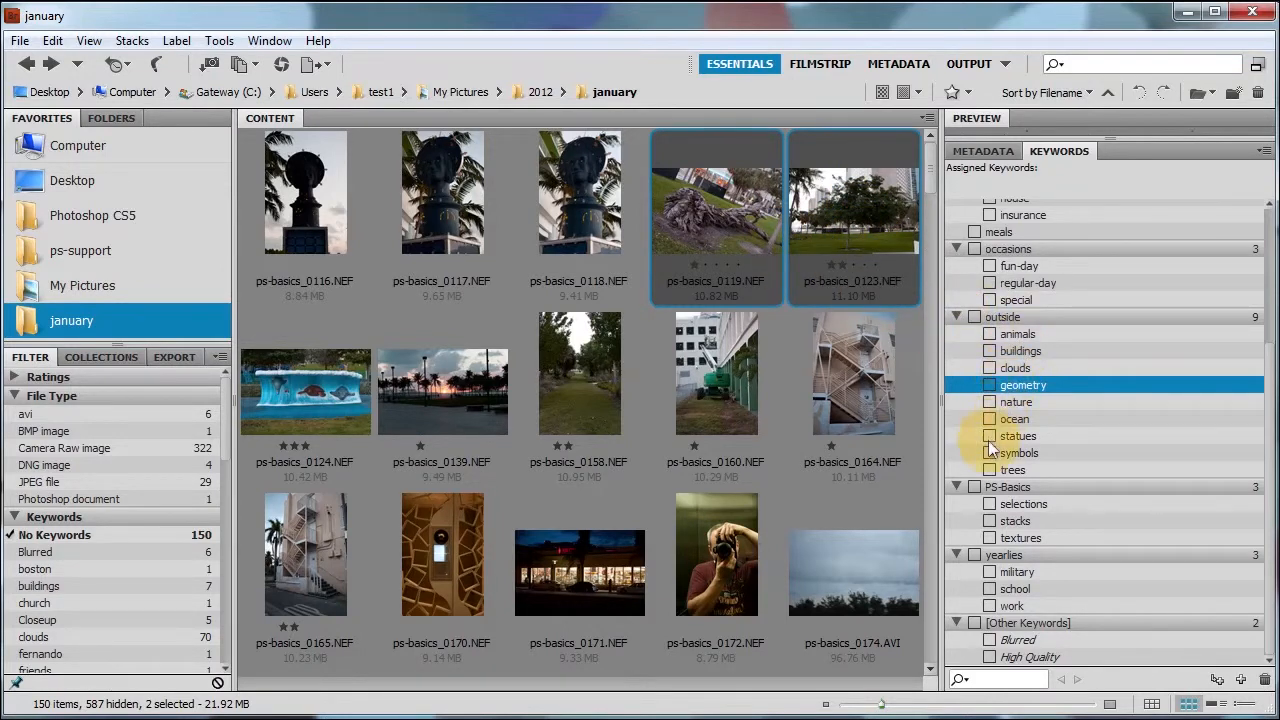
pyautogui.click(989, 470)
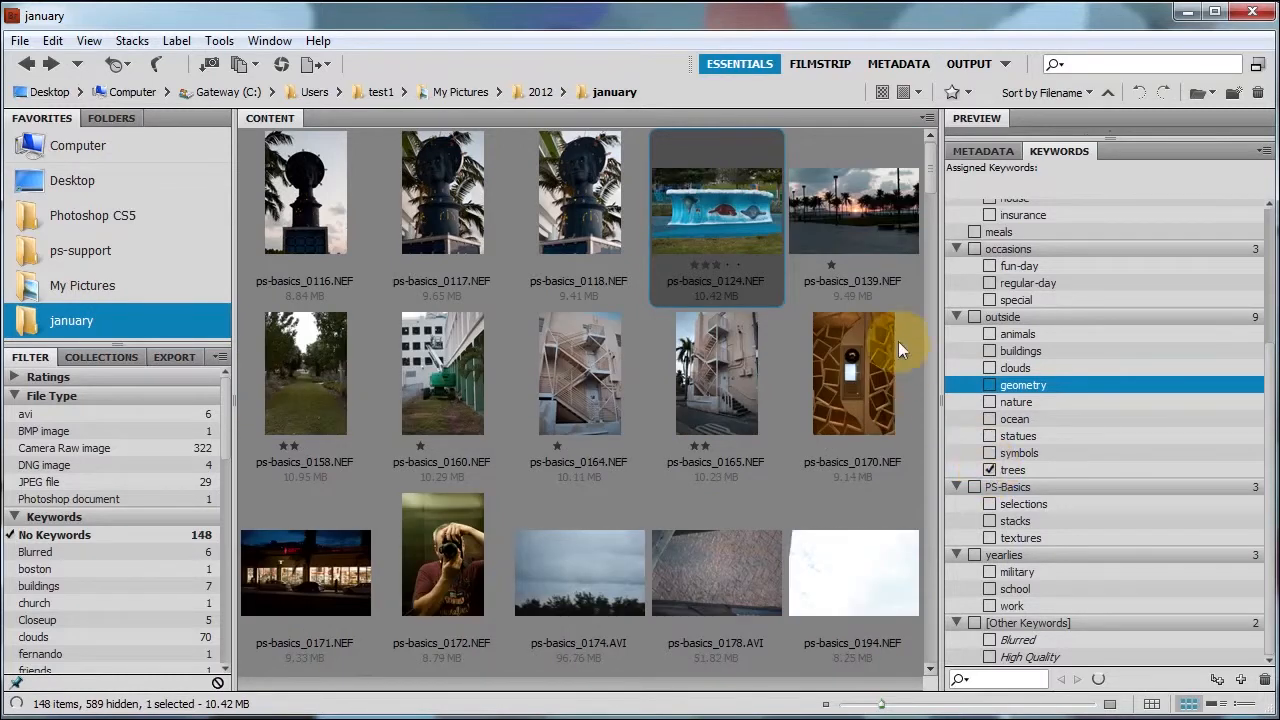
# - Assign the buildings keyword to the two staircase photos, ps-basics_0164.NEF and ps-basics_0165.NEF
pyautogui.click(572, 370)
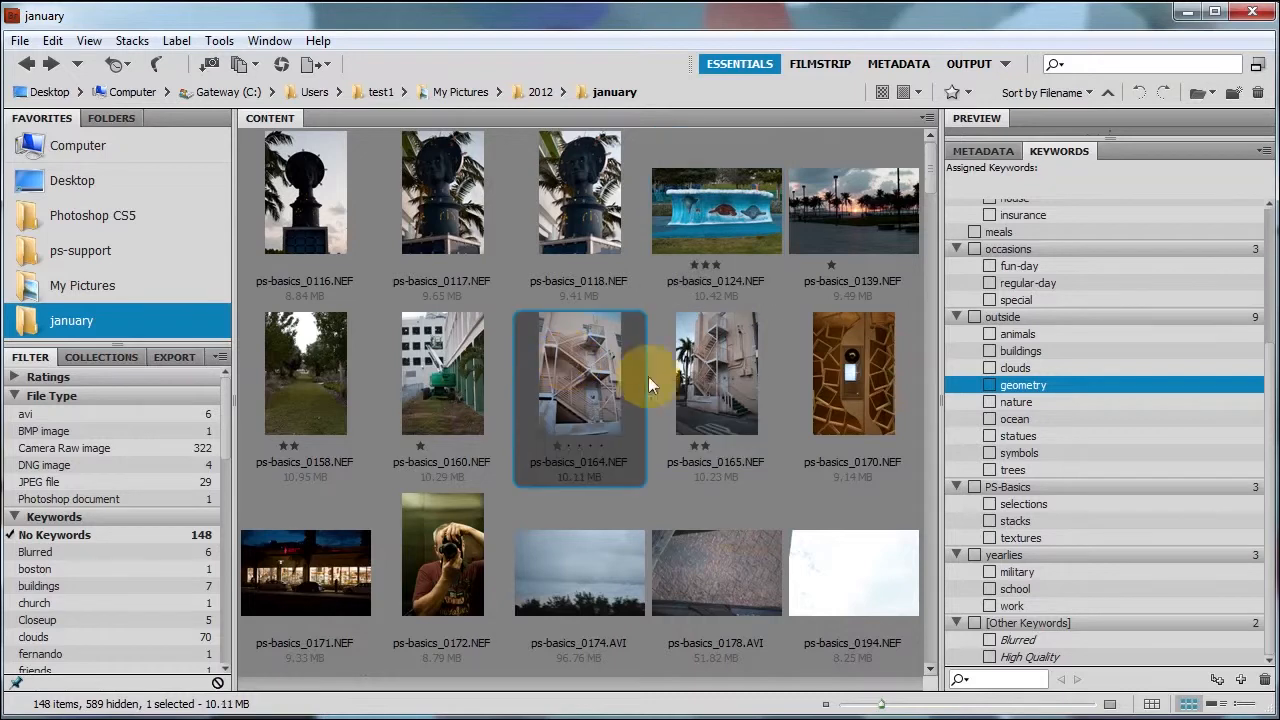
pyautogui.keyDown('ctrl'); pyautogui.click(697, 372); pyautogui.keyUp('ctrl')
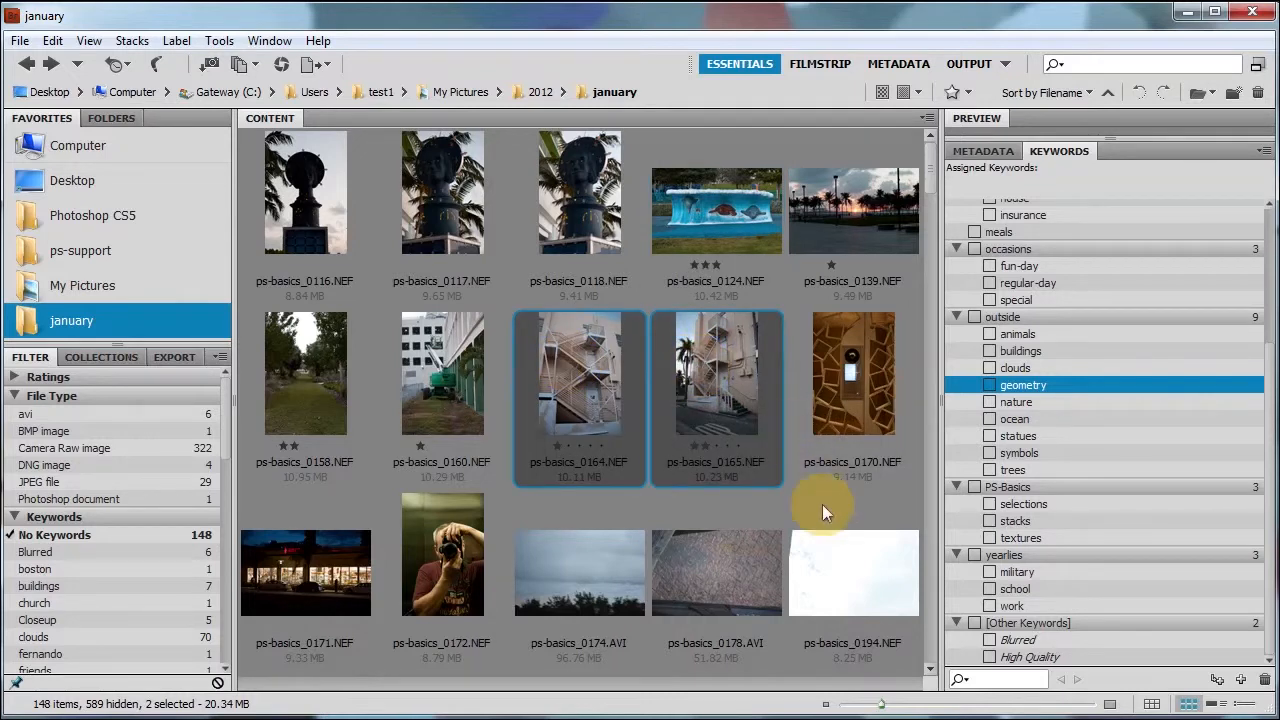
pyautogui.click(989, 351)
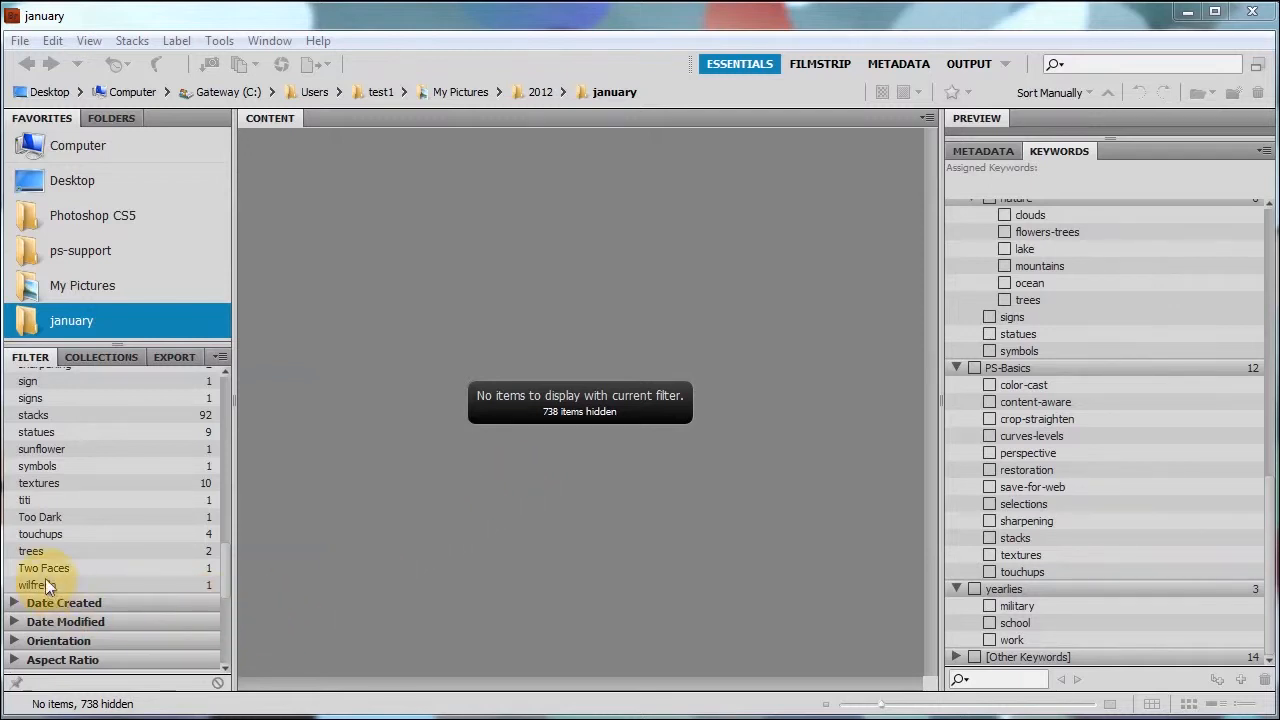
# - Filter the images by the Too Dark keyword, select ps-basics013.NEF and expand Other Keywords to reach its Too Dark entry
pyautogui.click(76, 514)
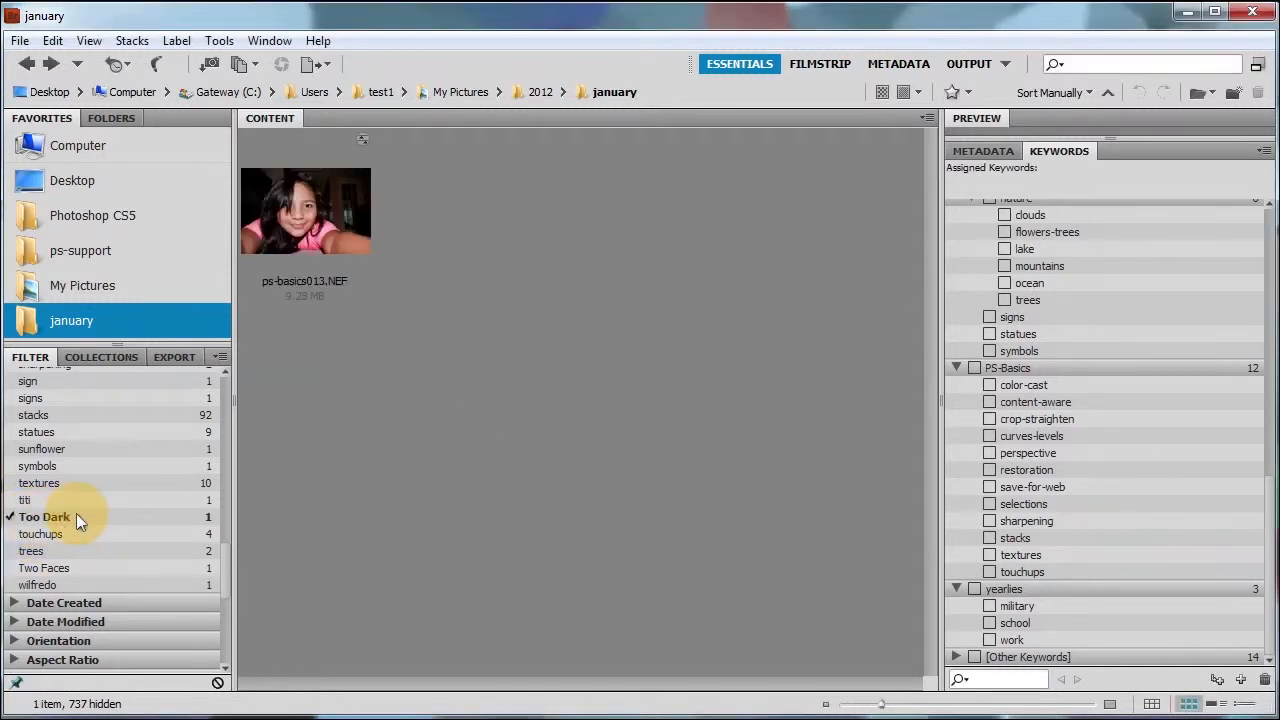
pyautogui.click(276, 223)
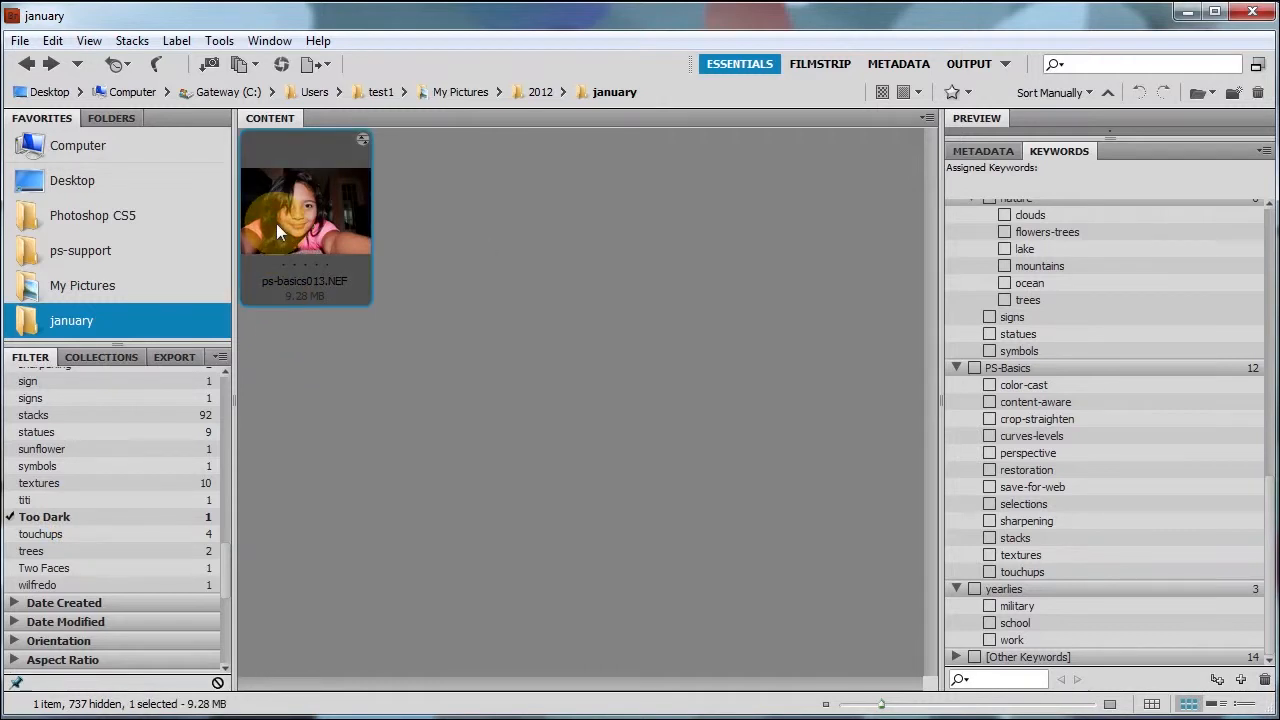
pyautogui.click(955, 657)
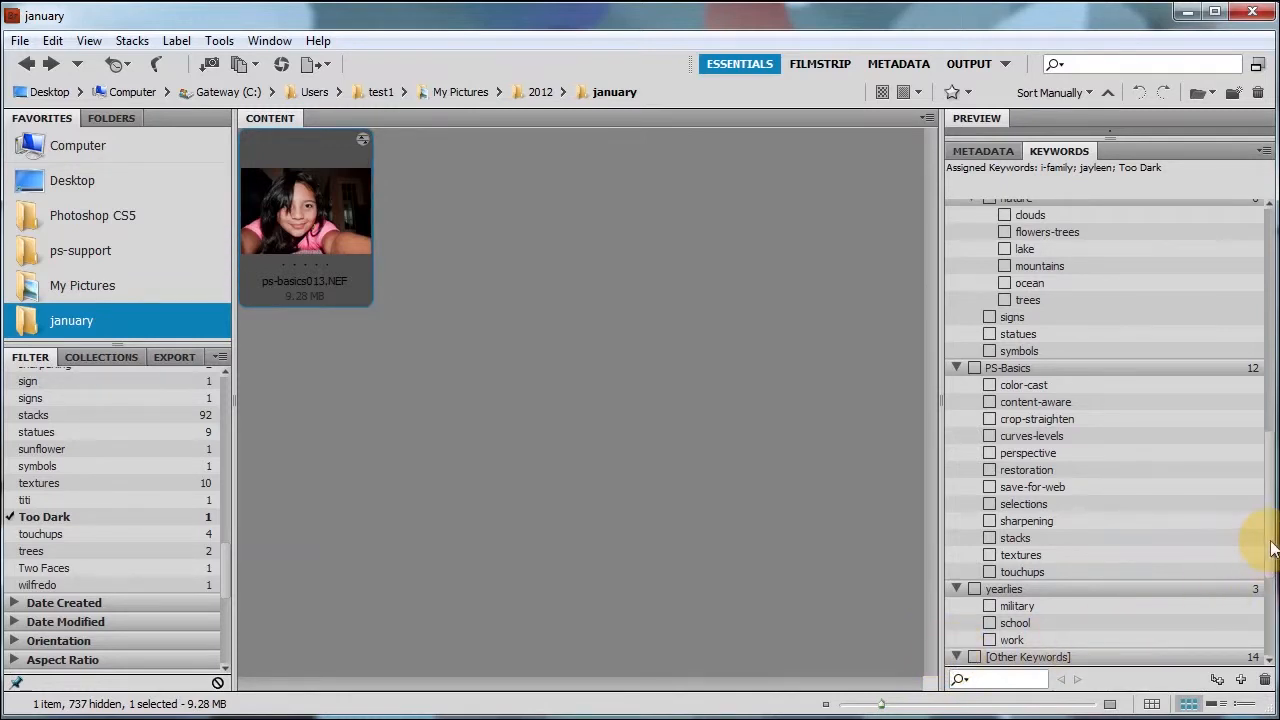
pyautogui.scroll(-5, 1260, 545)
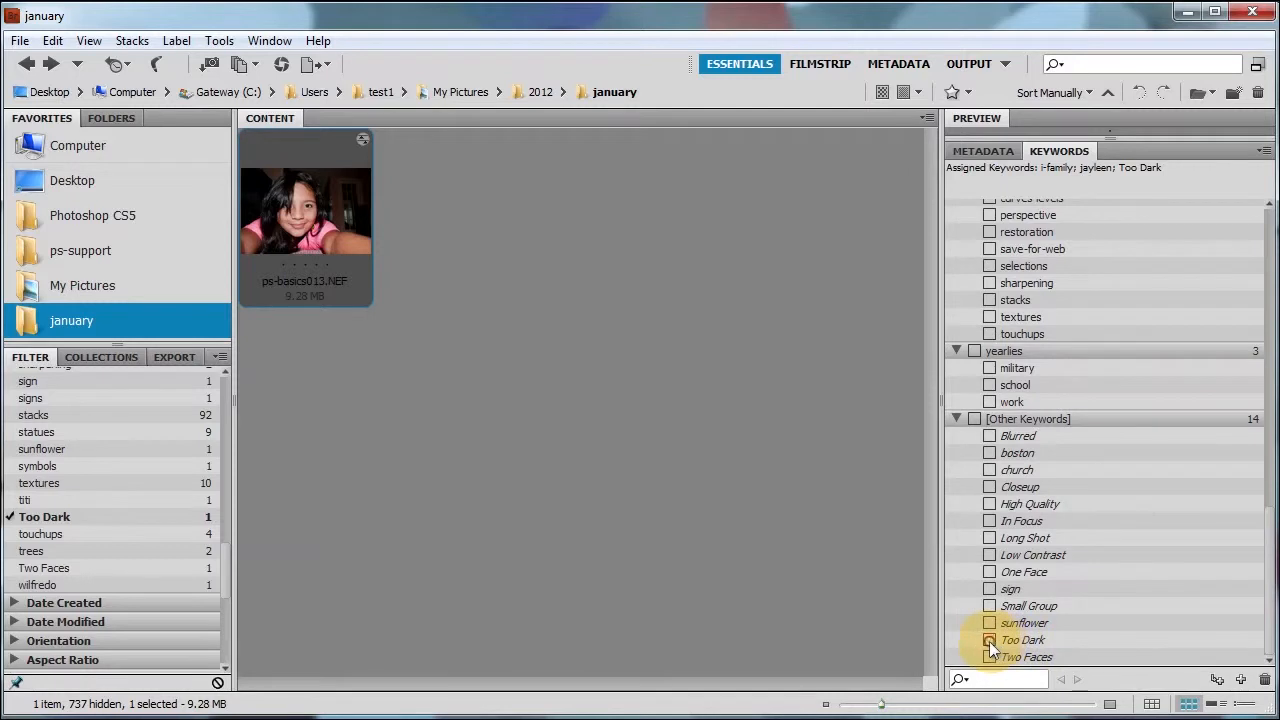
pyautogui.click(362, 441)
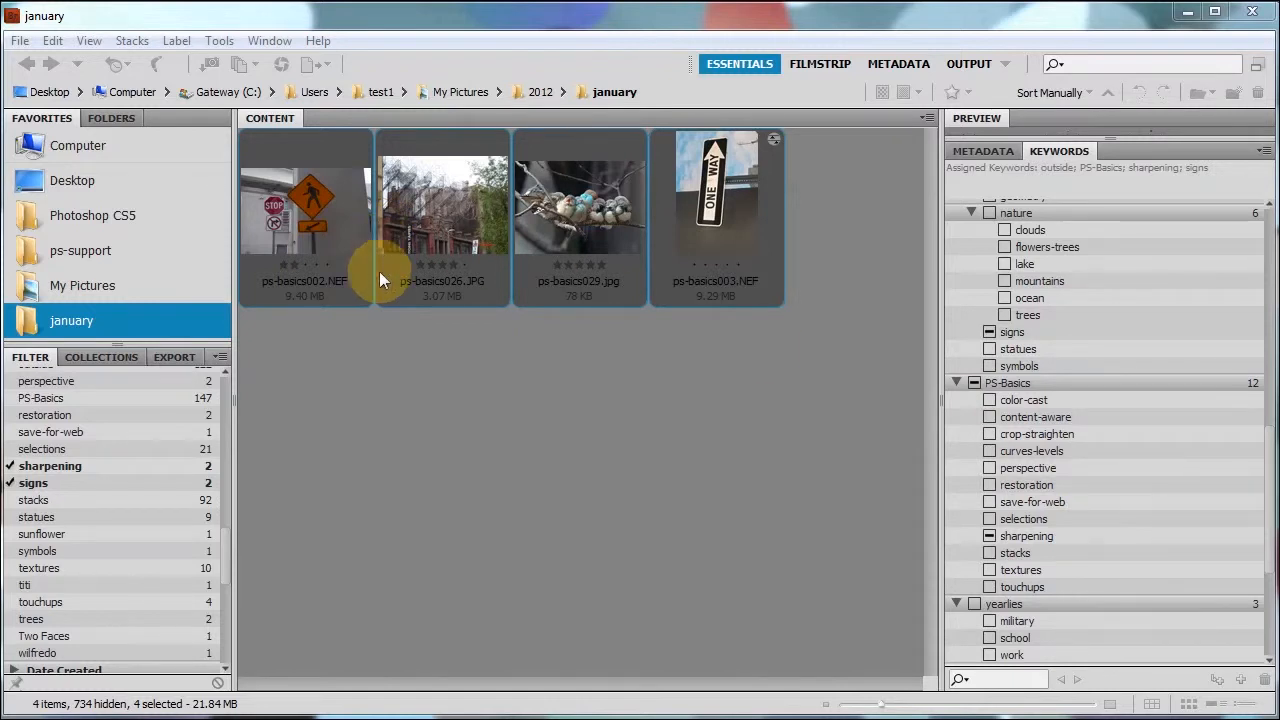
# - Remove signs from the active filter and clear the sharpening keyword from ps-basics026.JPG and ps-basics029.jpg
pyautogui.click(30, 484)
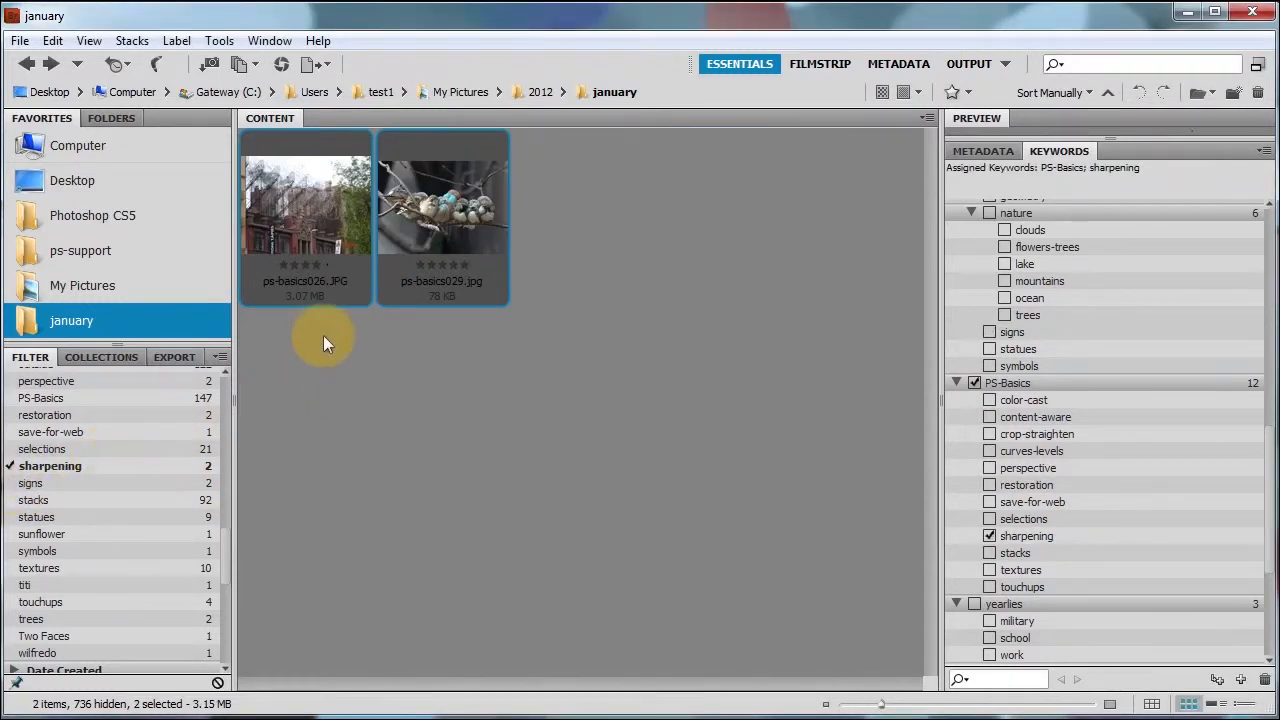
pyautogui.click(989, 536)
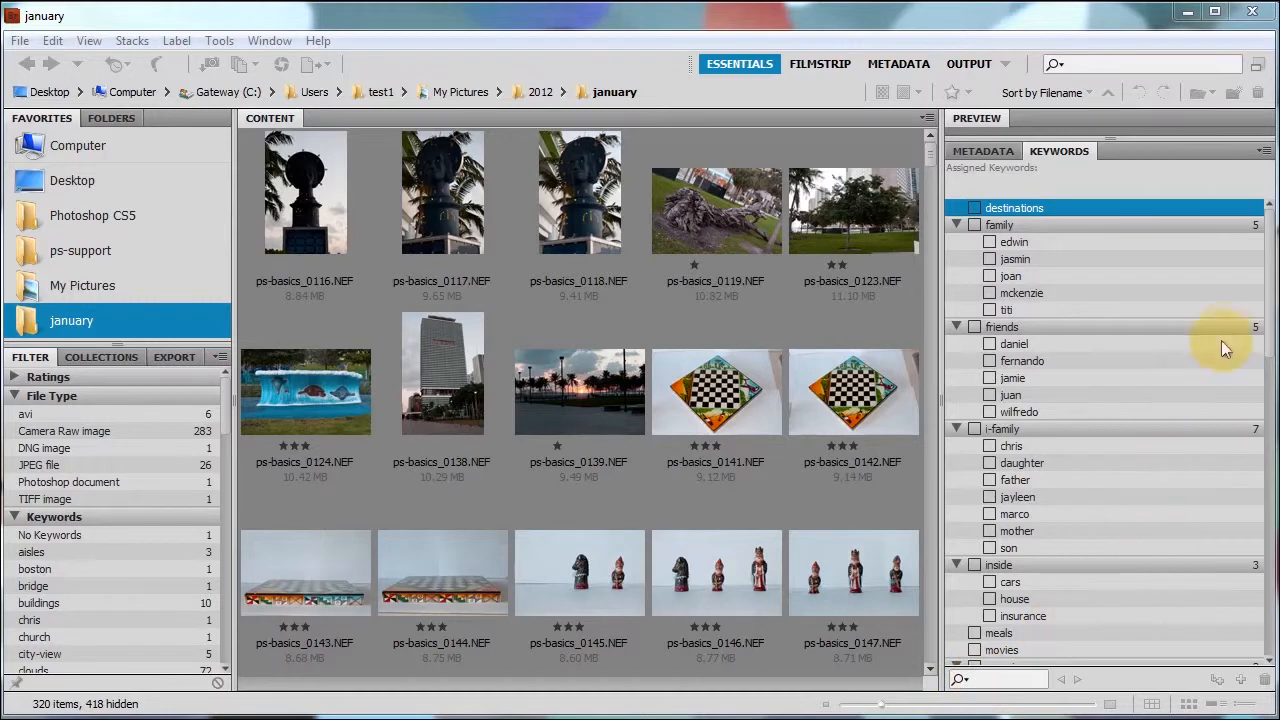
# - Search the keyword list for "oce" and select the ocean keyword under nature
pyautogui.moveTo(1267, 270); pyautogui.dragTo(1250, 318)
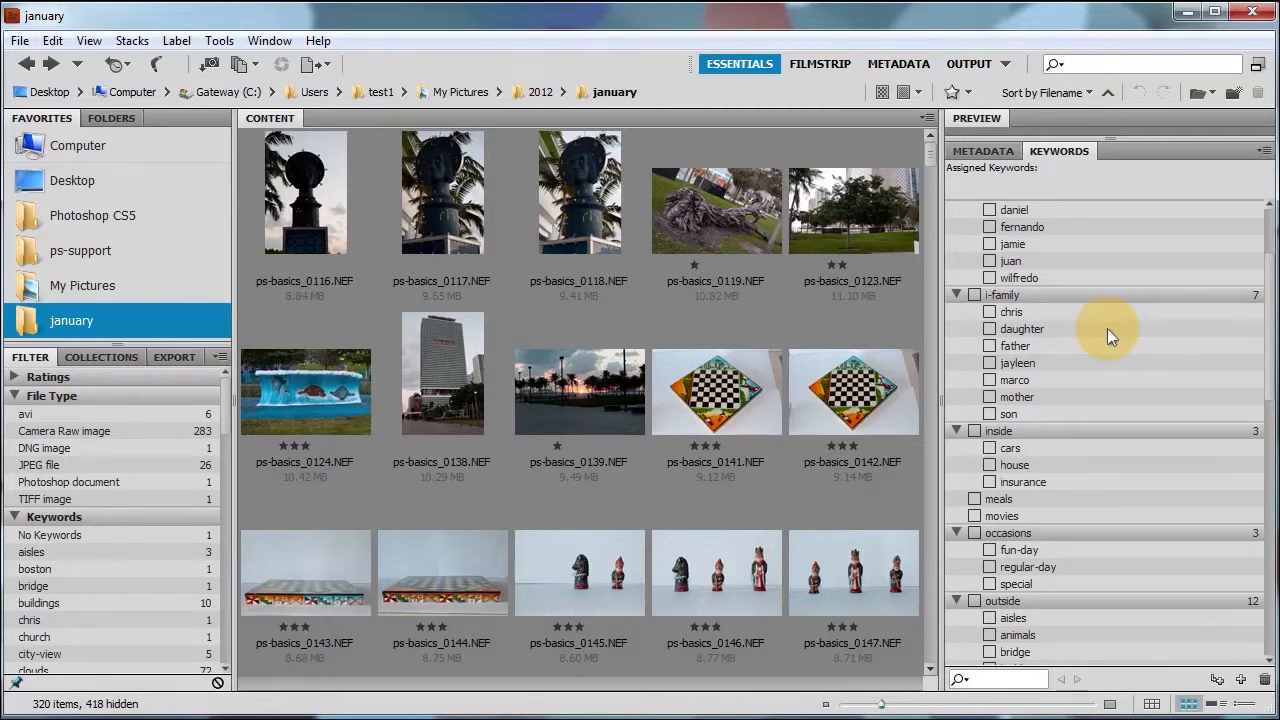
pyautogui.click(983, 678)
pyautogui.write('o')
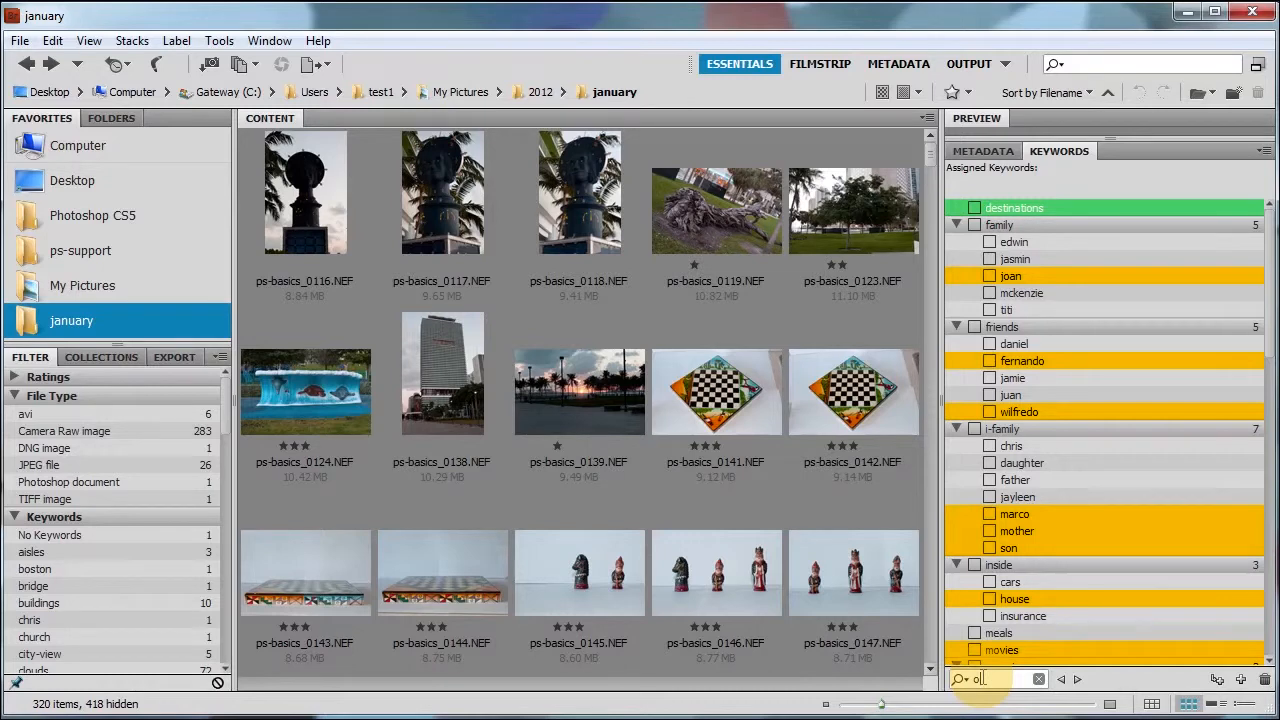
pyautogui.write('c')
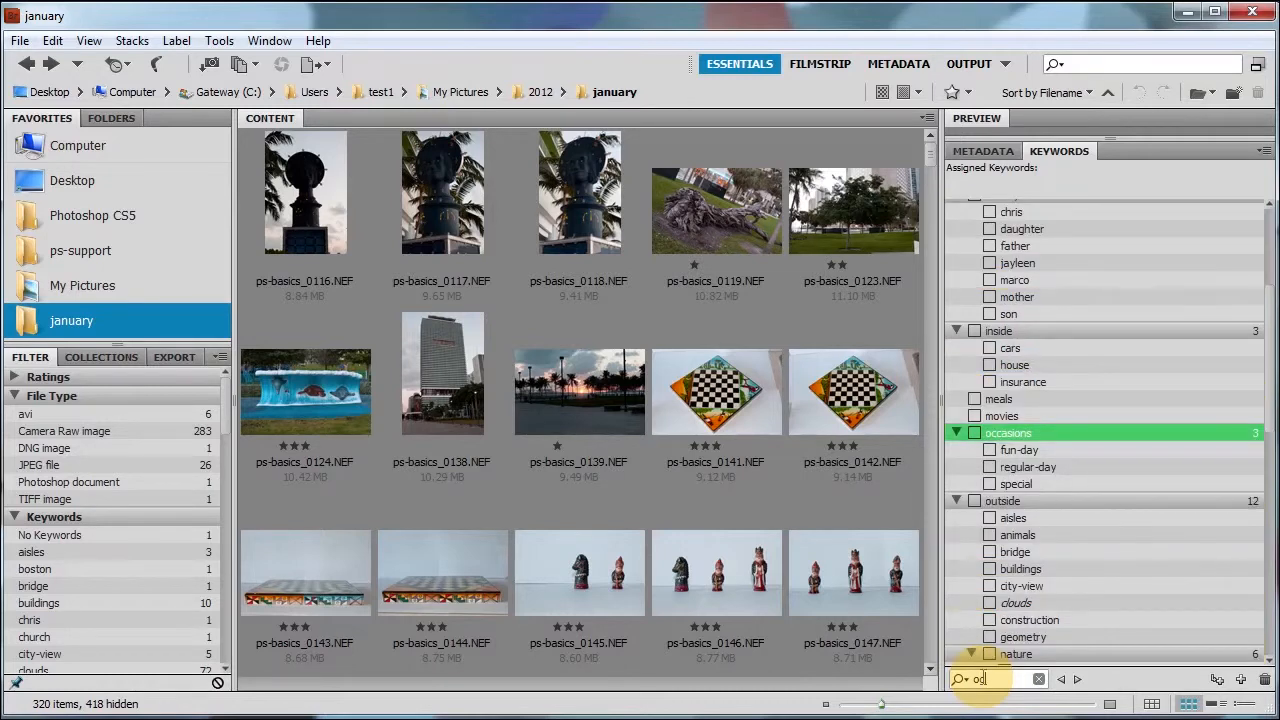
pyautogui.write('e')
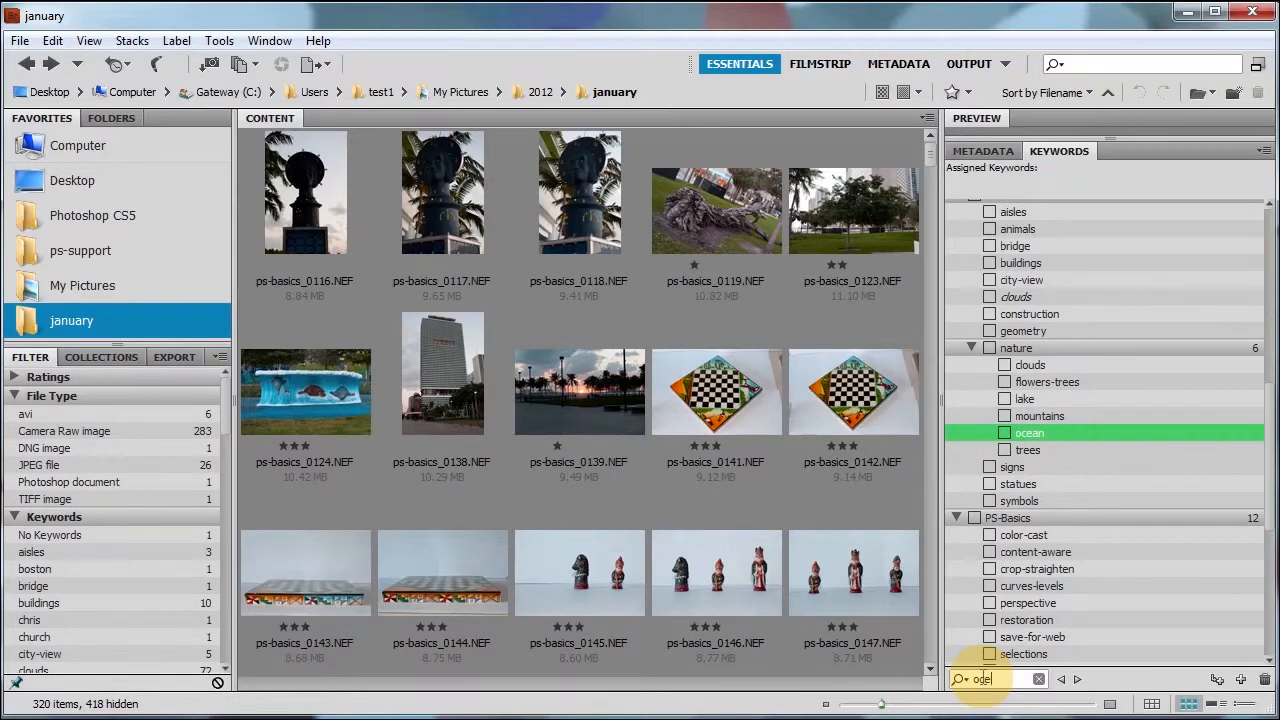
pyautogui.click(1048, 436)
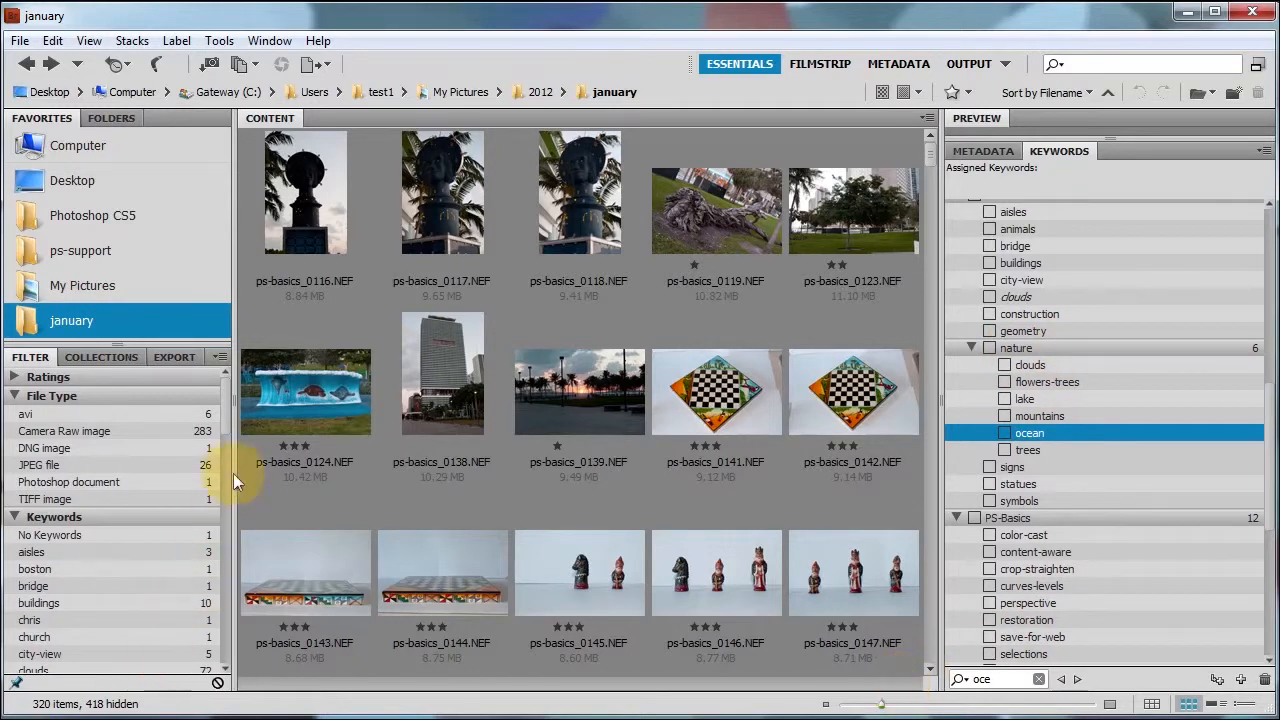
# - Filter the january folder to show only images tagged with the ocean keyword
pyautogui.scroll(-2, 223, 411)
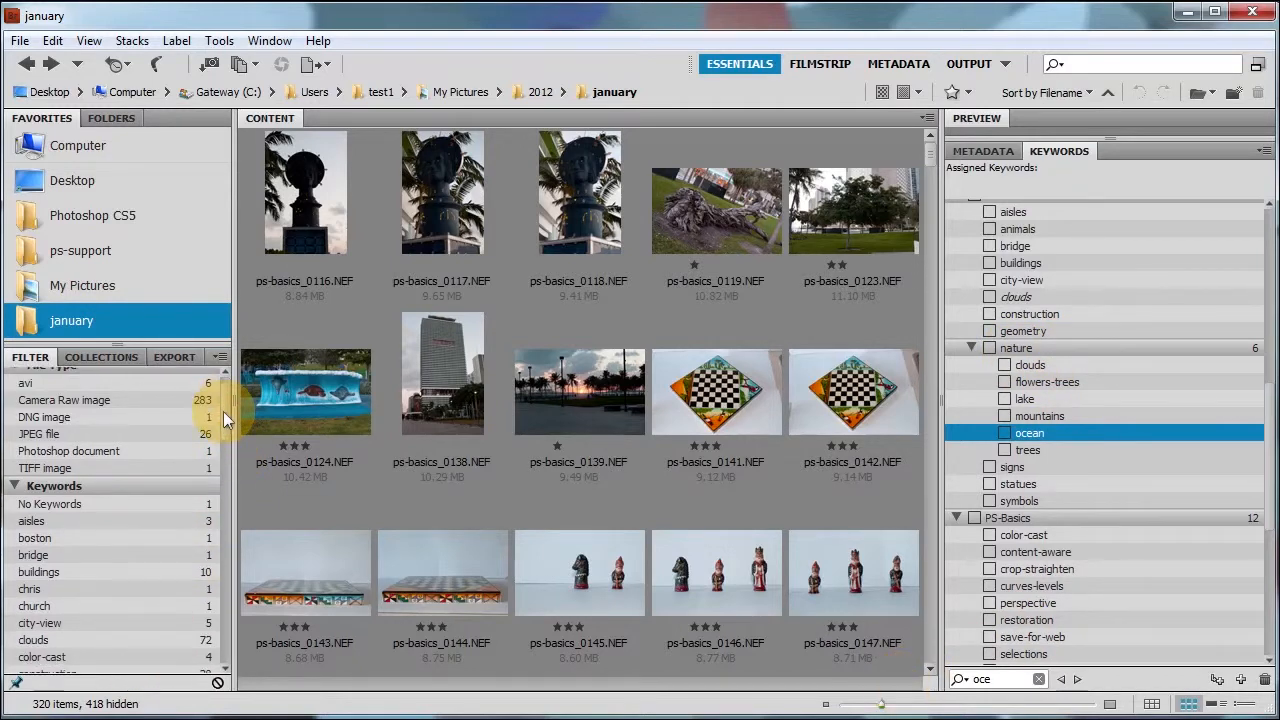
pyautogui.scroll(-8, 218, 426)
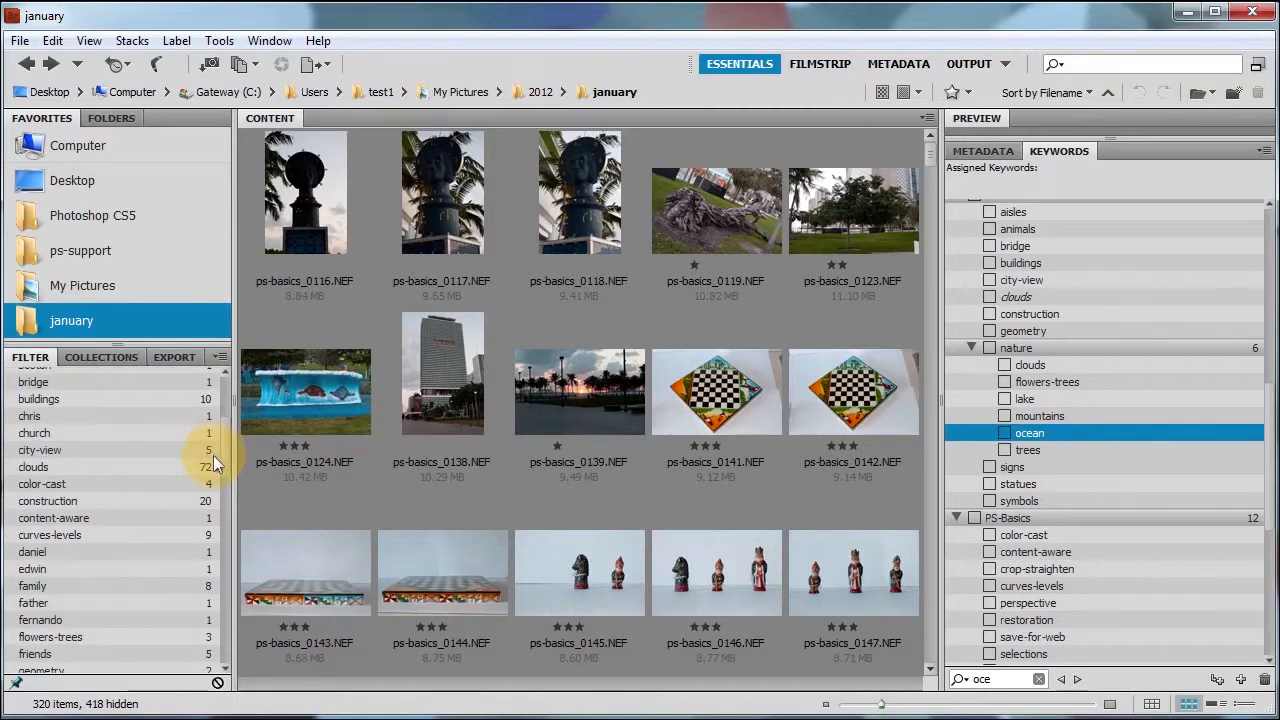
pyautogui.scroll(-3, 211, 485)
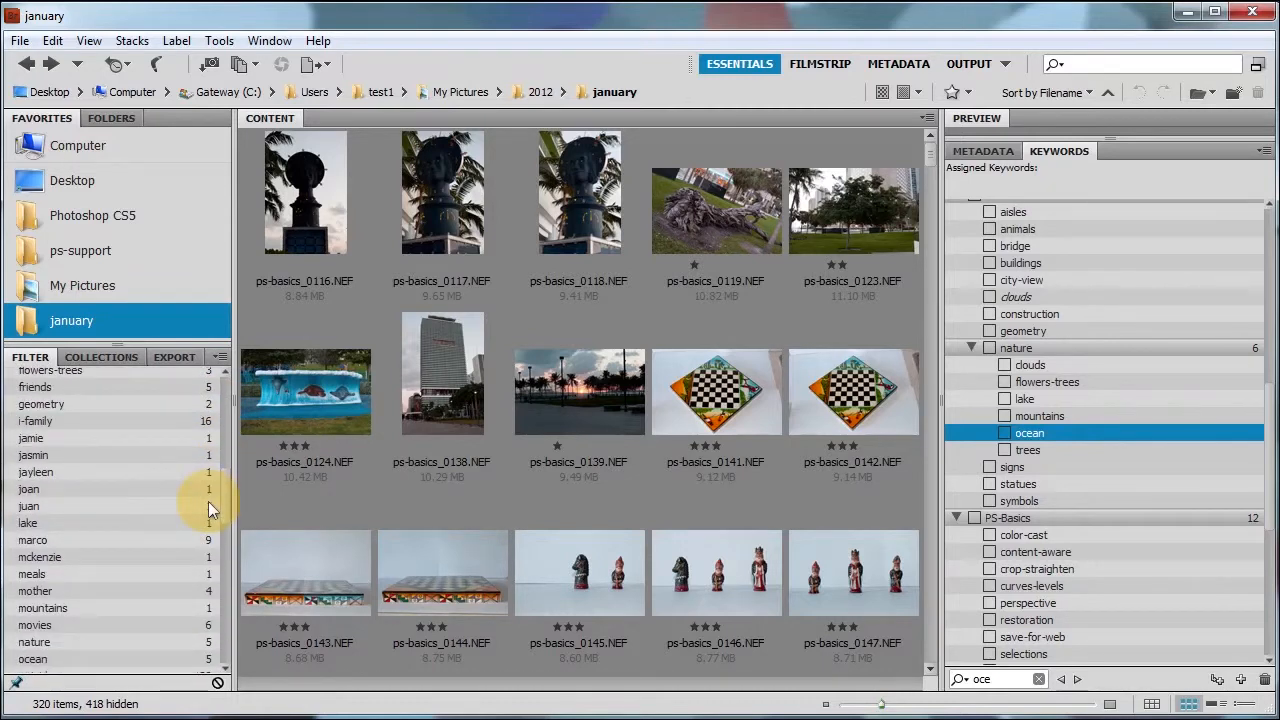
pyautogui.click(32, 659)
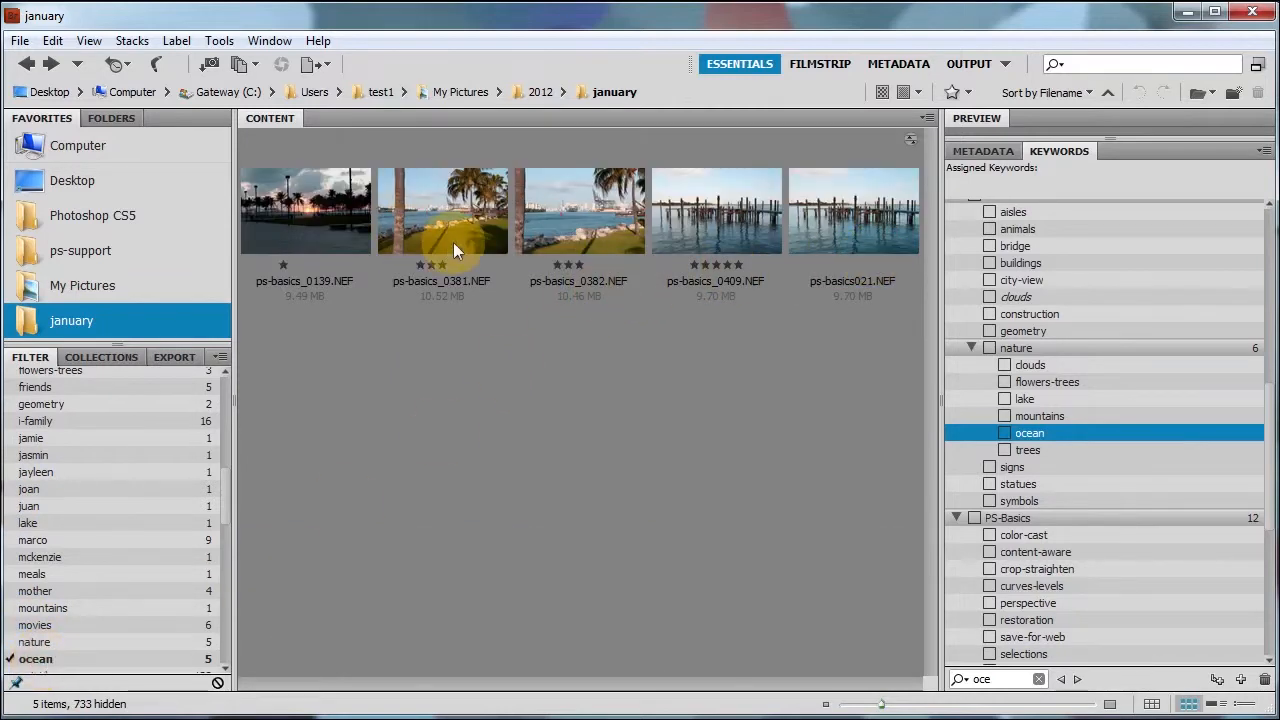
# - Remove the ocean keyword from the active filter and search the january folder for "ocean"
pyautogui.click(28, 659)
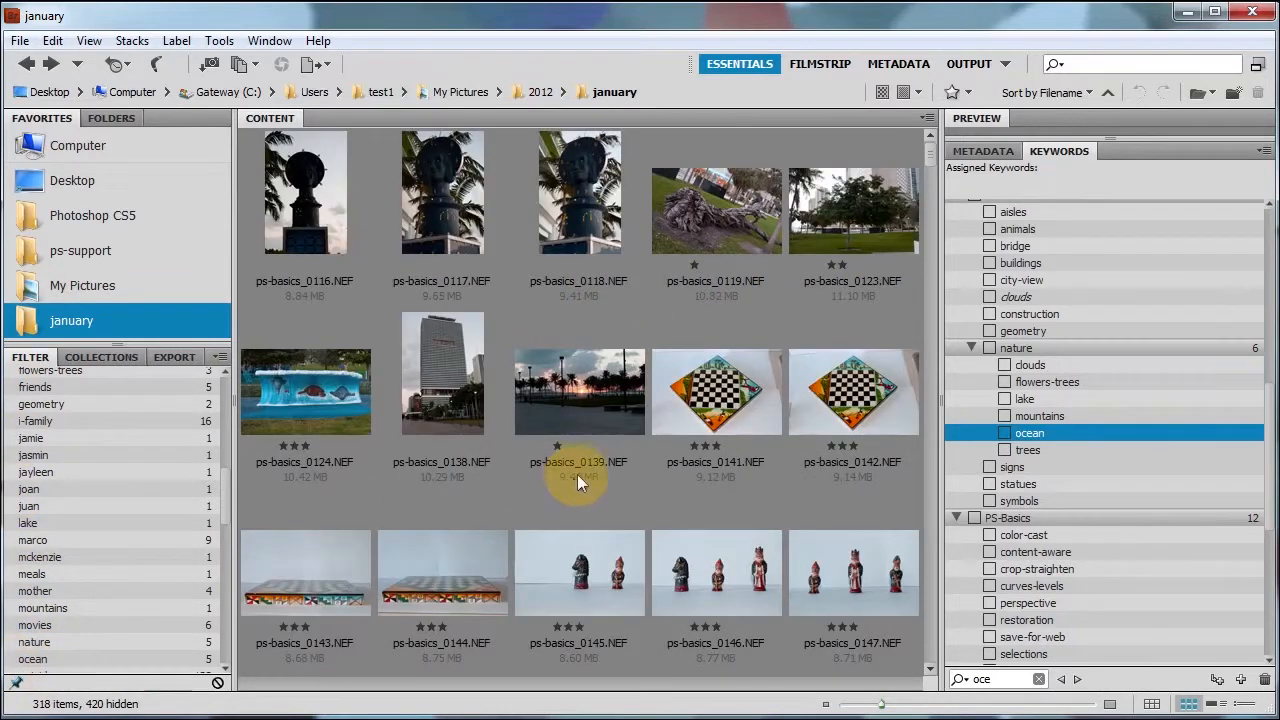
pyautogui.click(1087, 70)
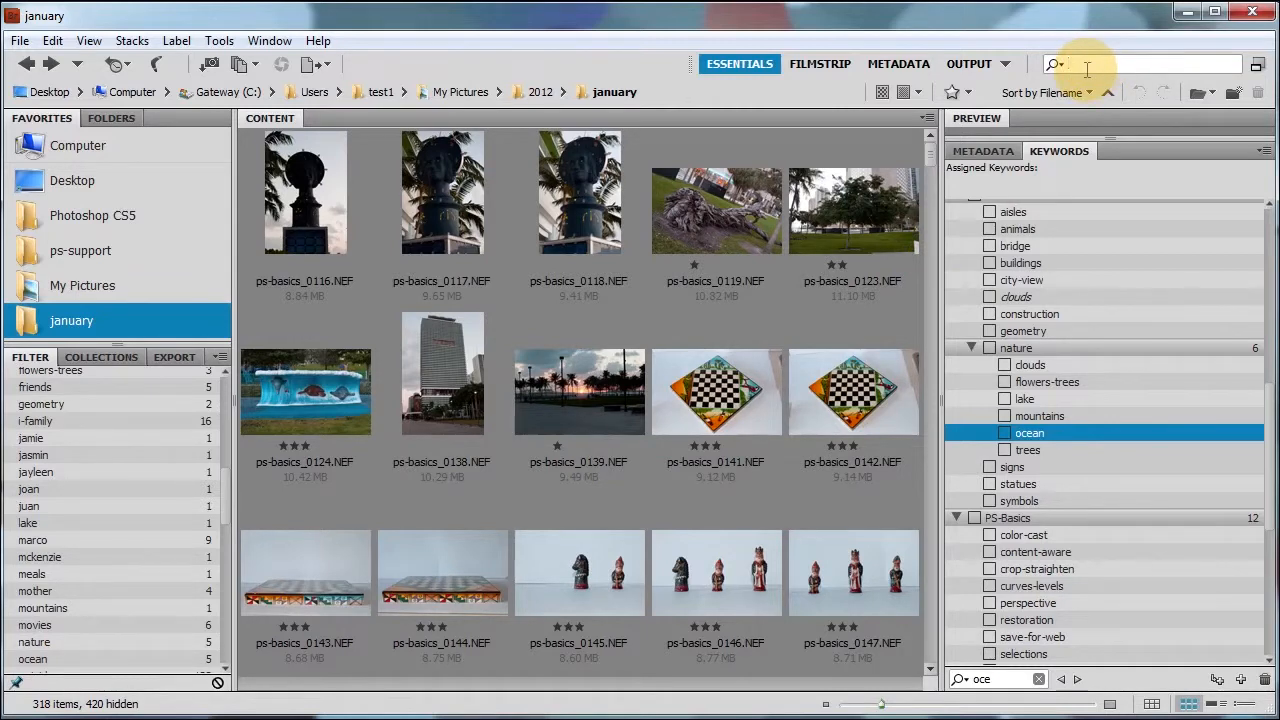
pyautogui.write('ocean')
pyautogui.press('Return')
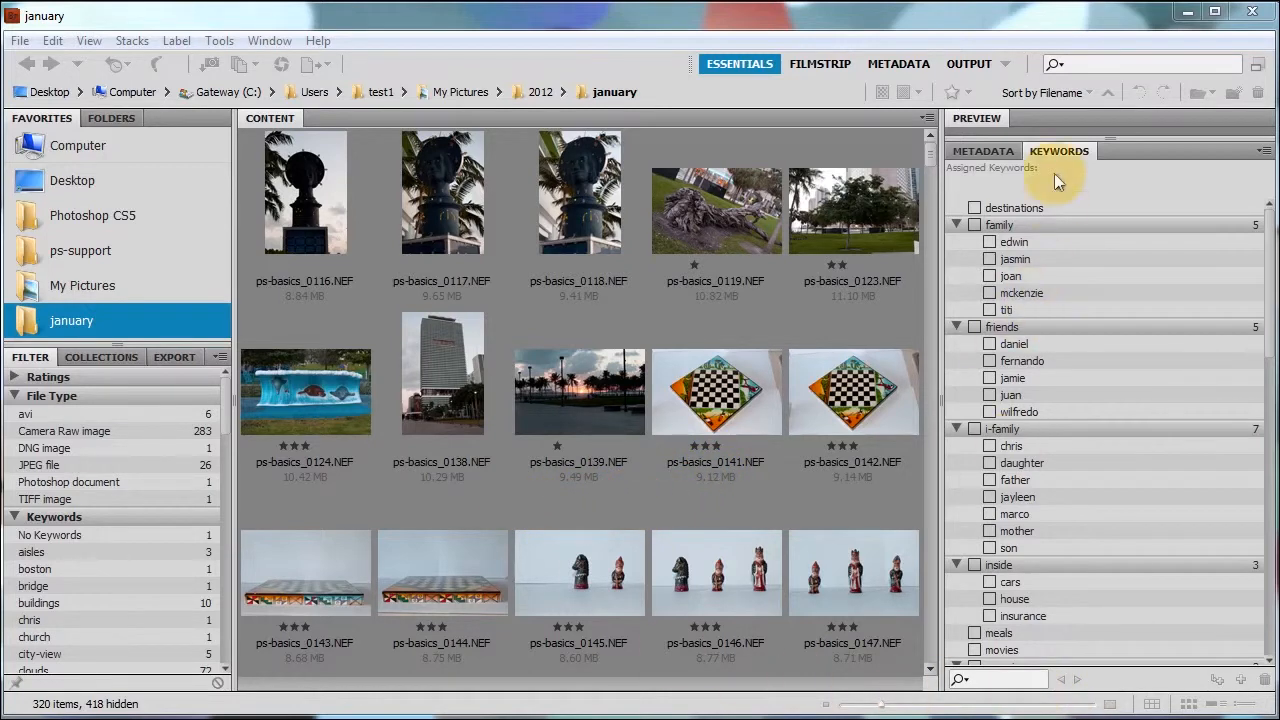
# - Search the january folder for the first name of the man used as a keyword under i-family
pyautogui.click(1090, 64)
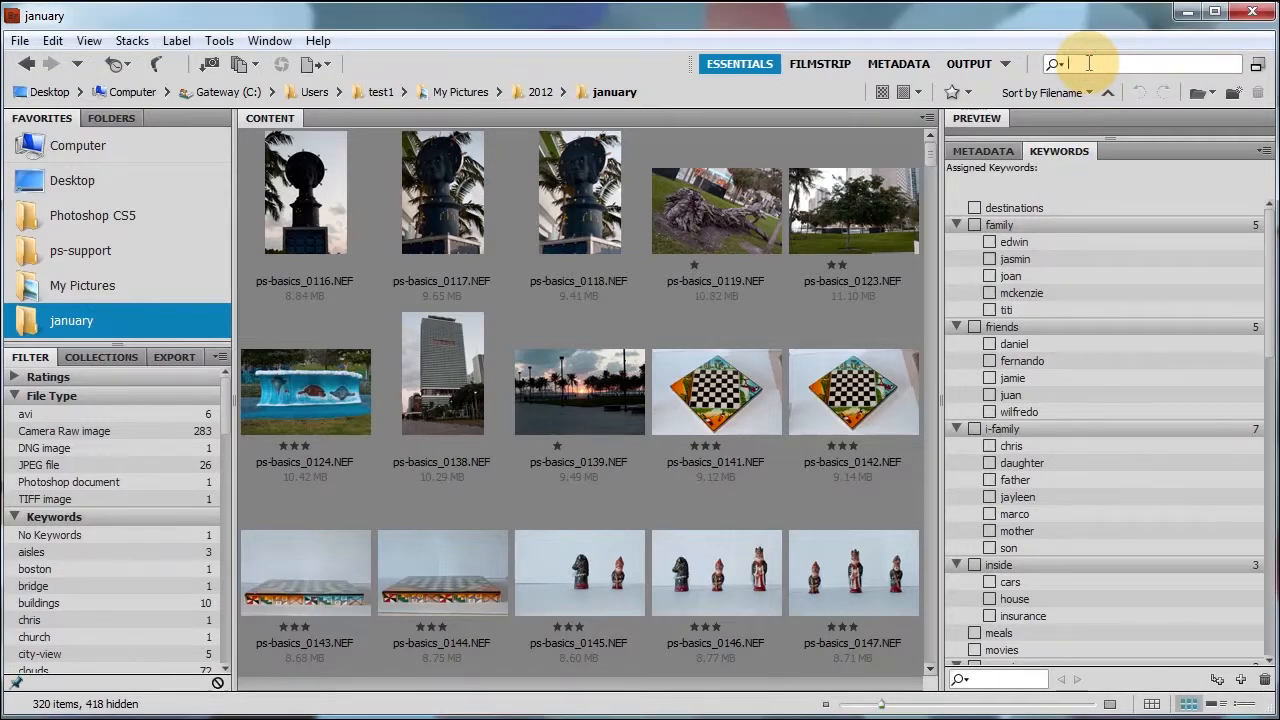
pyautogui.write('marco')
pyautogui.press('Return')
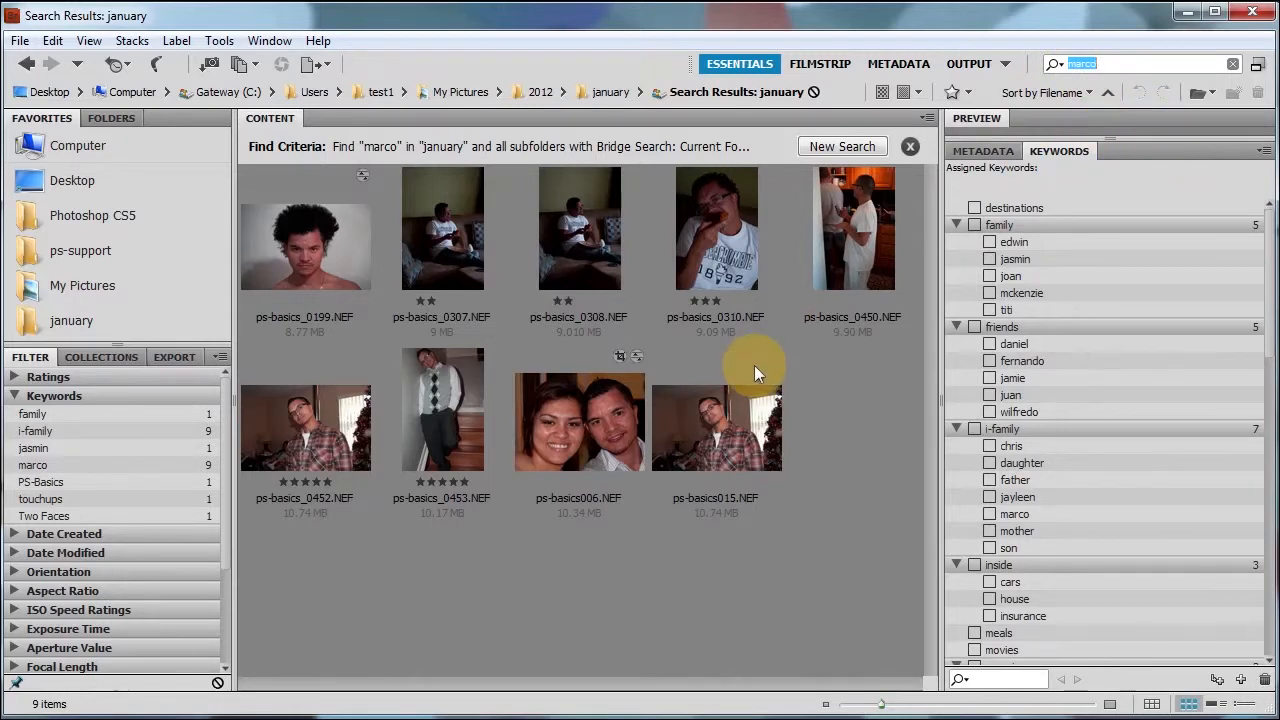
# - Extend the search with "and" plus the first name of the woman used as a keyword under family
pyautogui.click(1118, 65)
pyautogui.write('and jasmin')
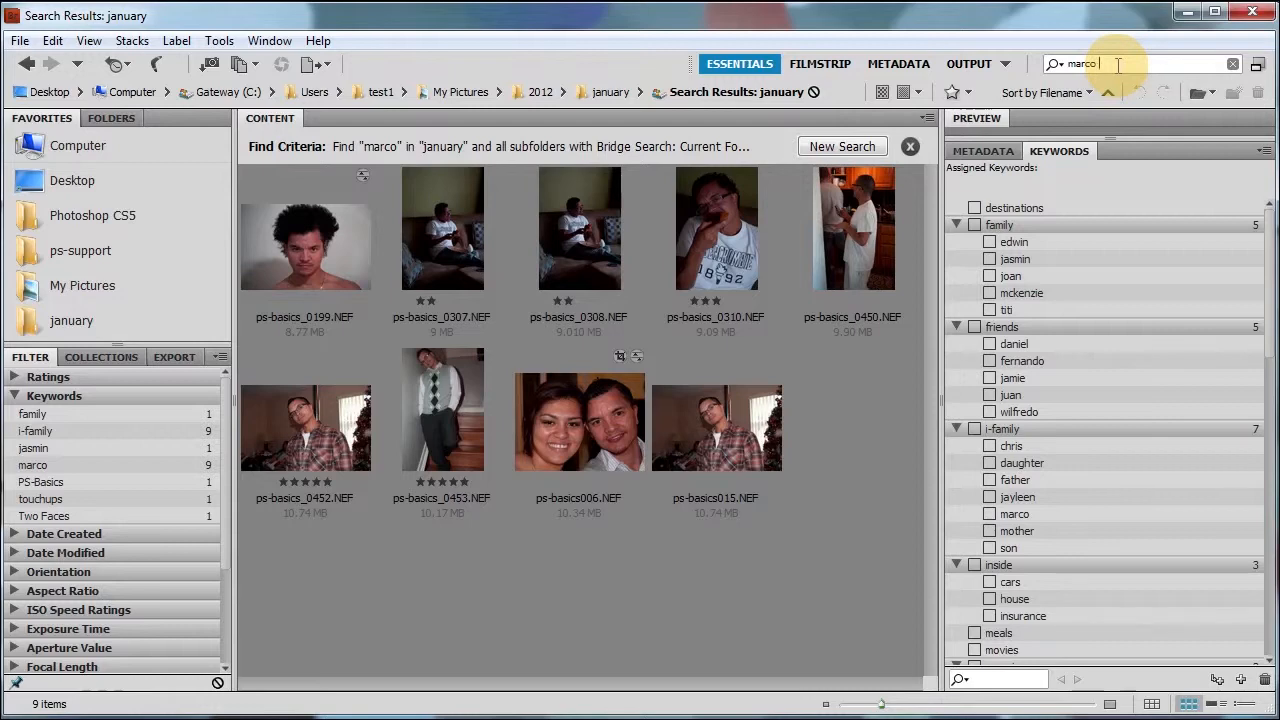
pyautogui.press('Return')
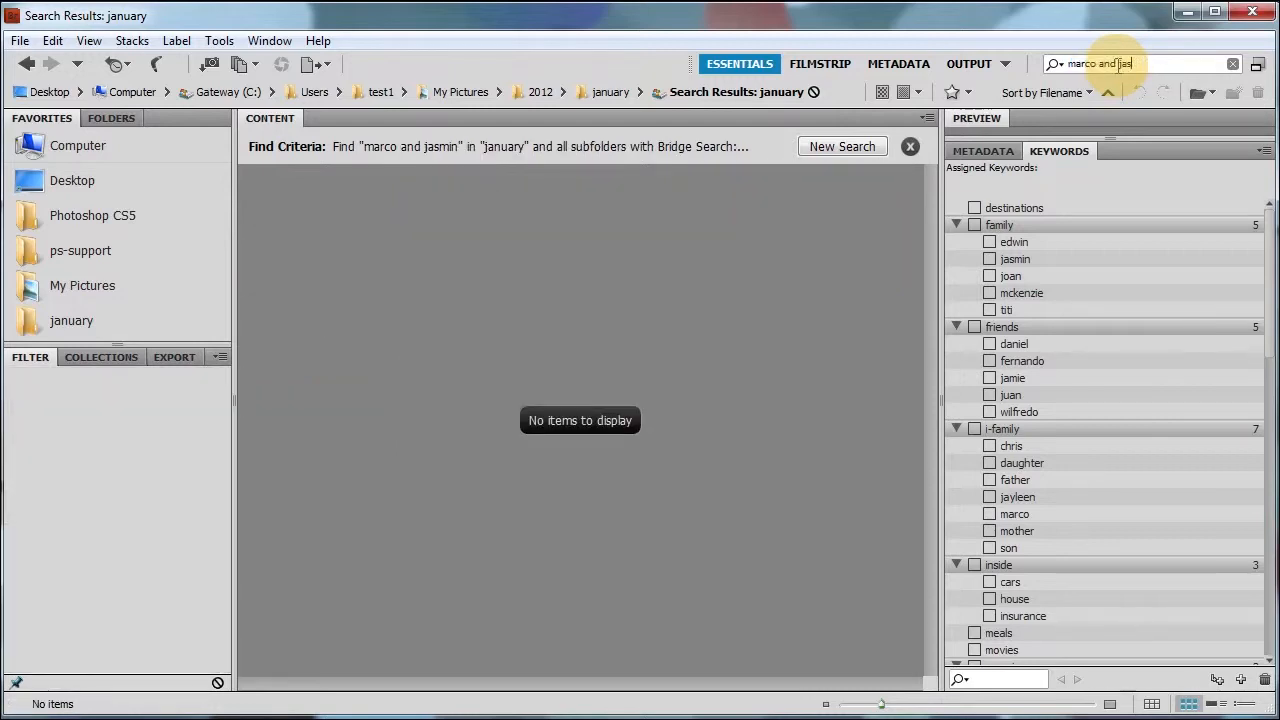
# - Search the january folder for both people's first names without the word "and" between them
pyautogui.press('BackSpace')
pyautogui.press('BackSpace')
pyautogui.press('BackSpace')
pyautogui.press('BackSpace')
pyautogui.press('BackSpace')
pyautogui.press('BackSpace')
pyautogui.write('jasmin')
pyautogui.press('Return')
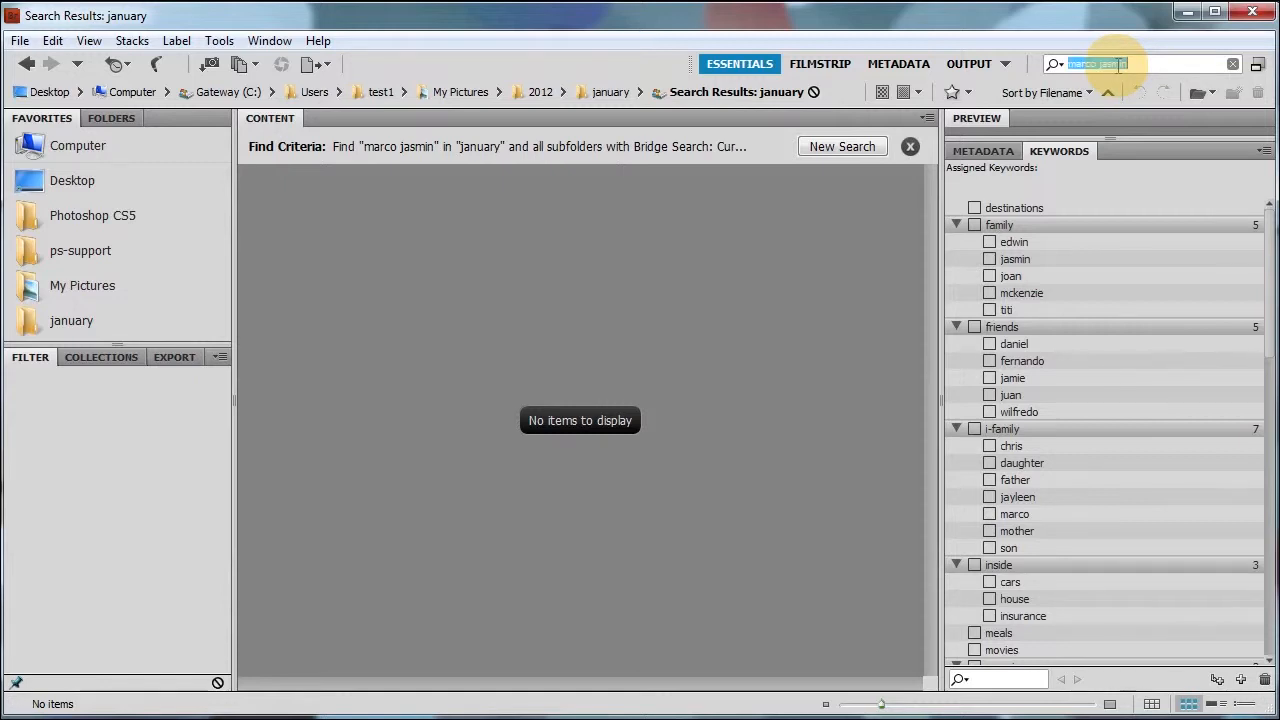
# - Clear the search text and cancel the search results to return to the full january folder
pyautogui.press('BackSpace')
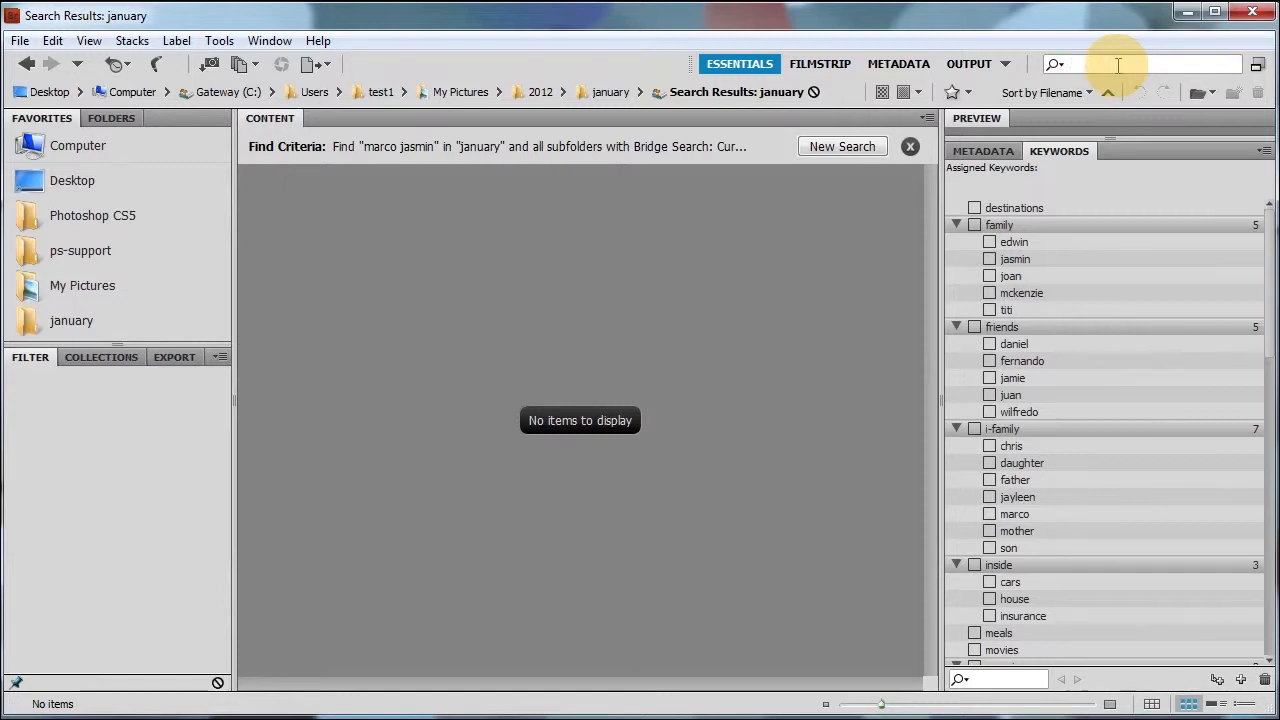
pyautogui.click(814, 95)
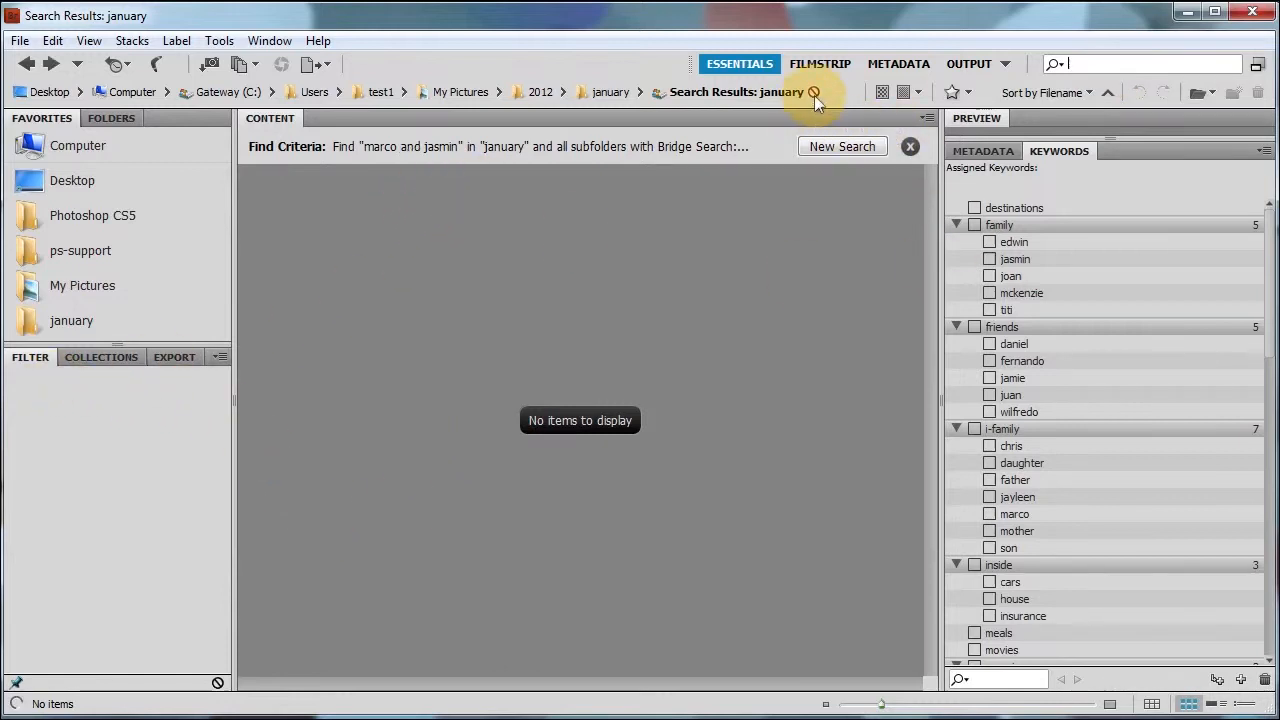
pyautogui.click(813, 91)
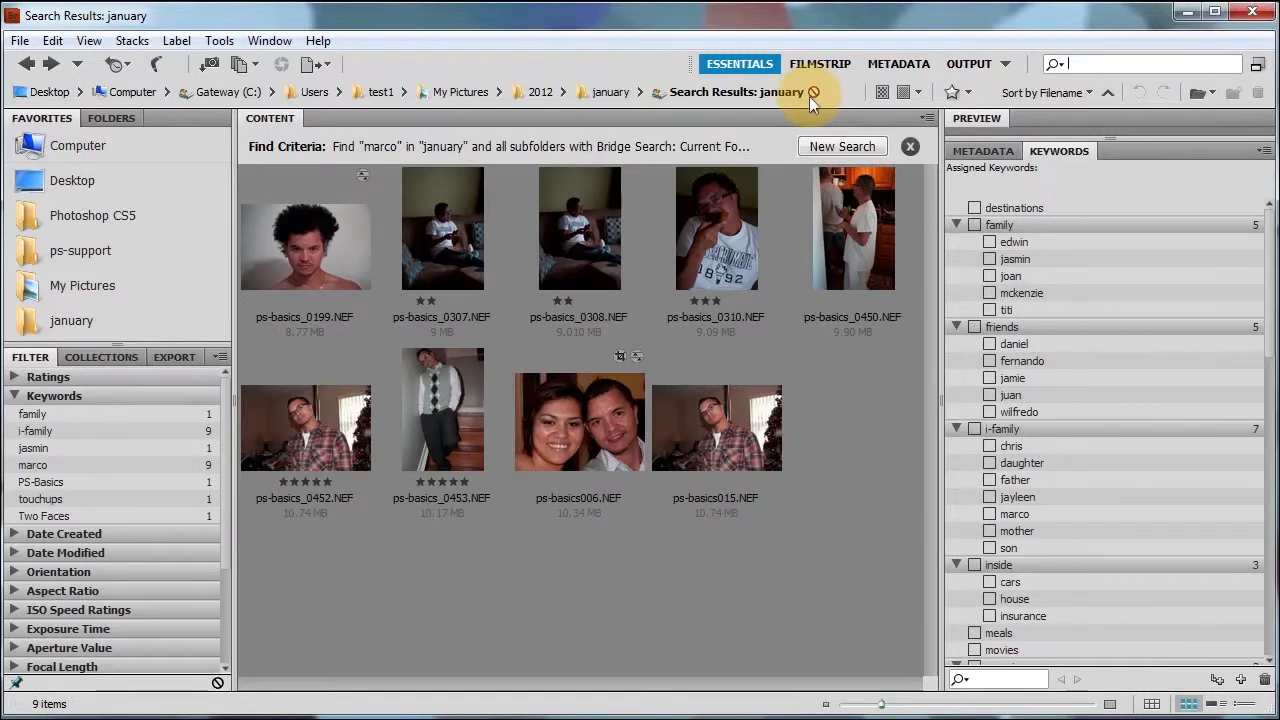
pyautogui.click(813, 92)
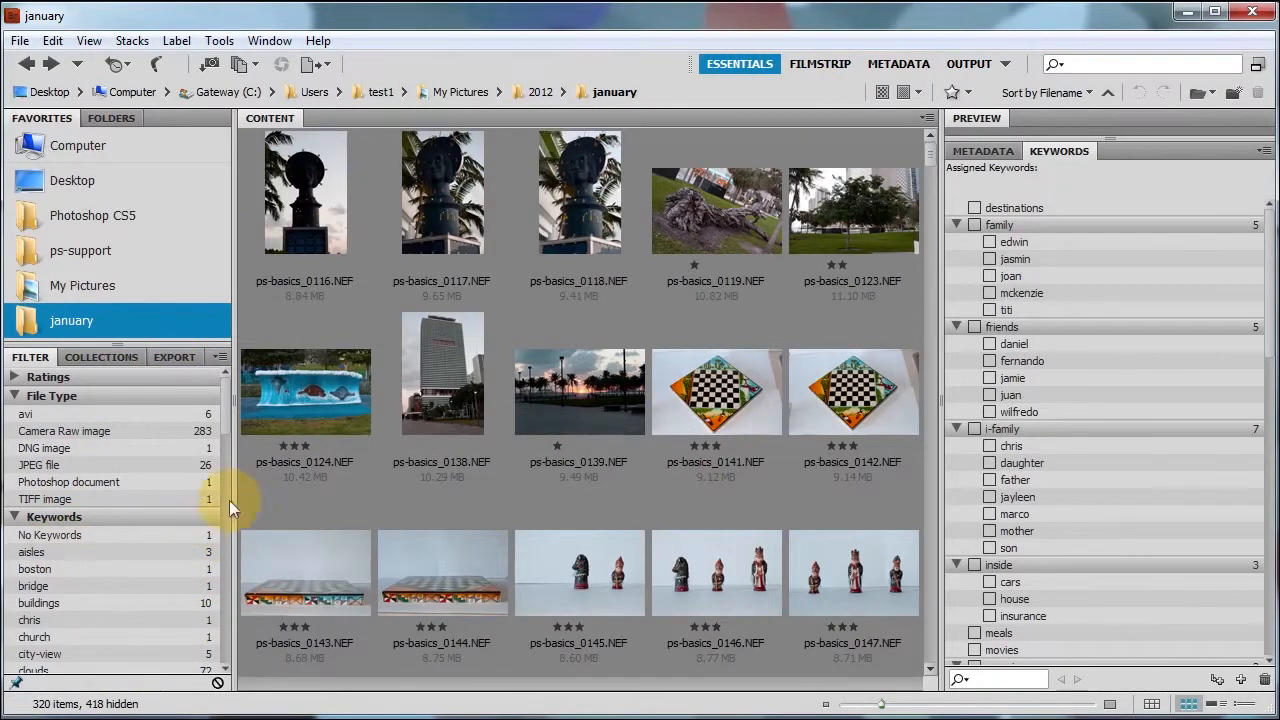
# - Filter the january folder by the name keywords of both people searched for, the woman's first and the man's second
pyautogui.scroll(-5, 227, 405)
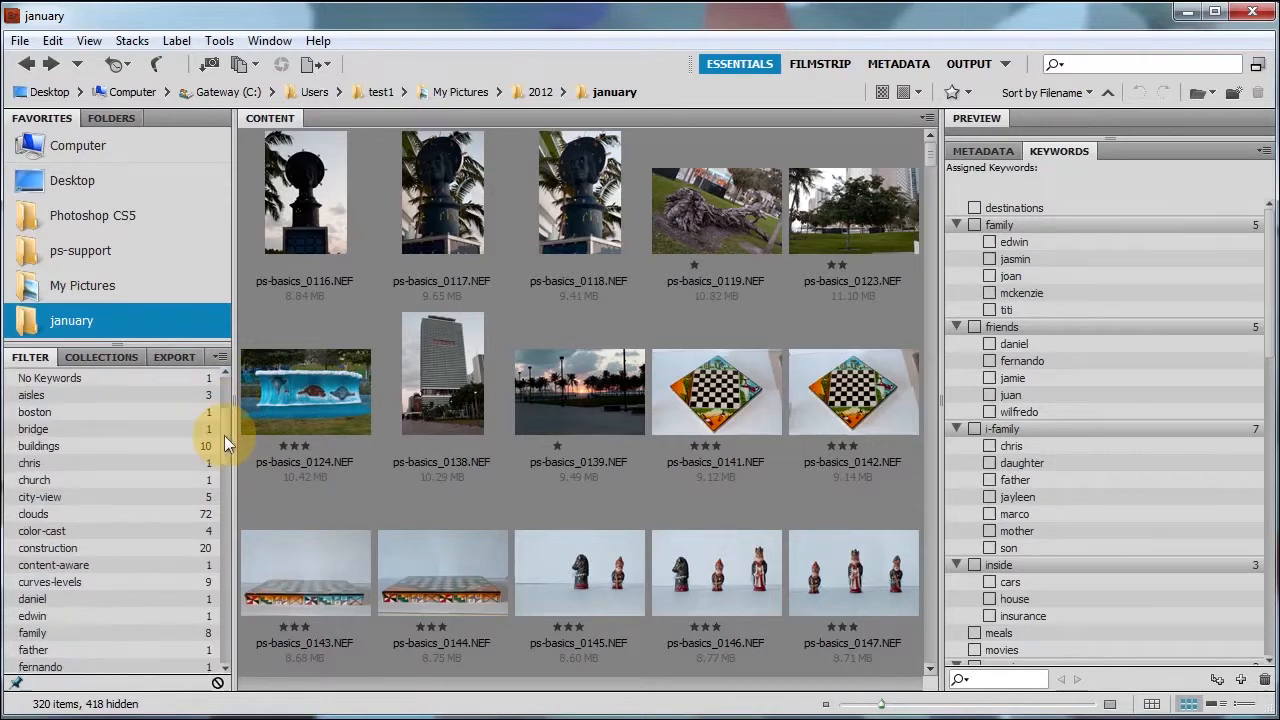
pyautogui.scroll(-3, 223, 445)
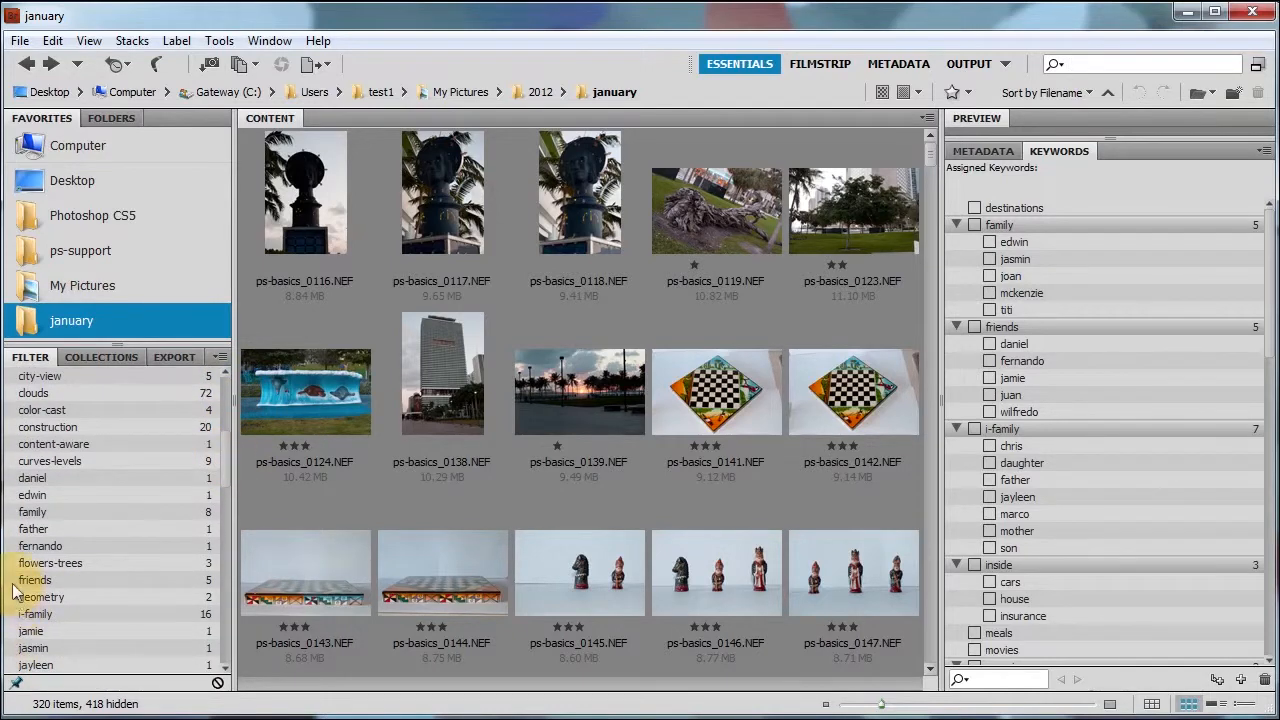
pyautogui.click(12, 648)
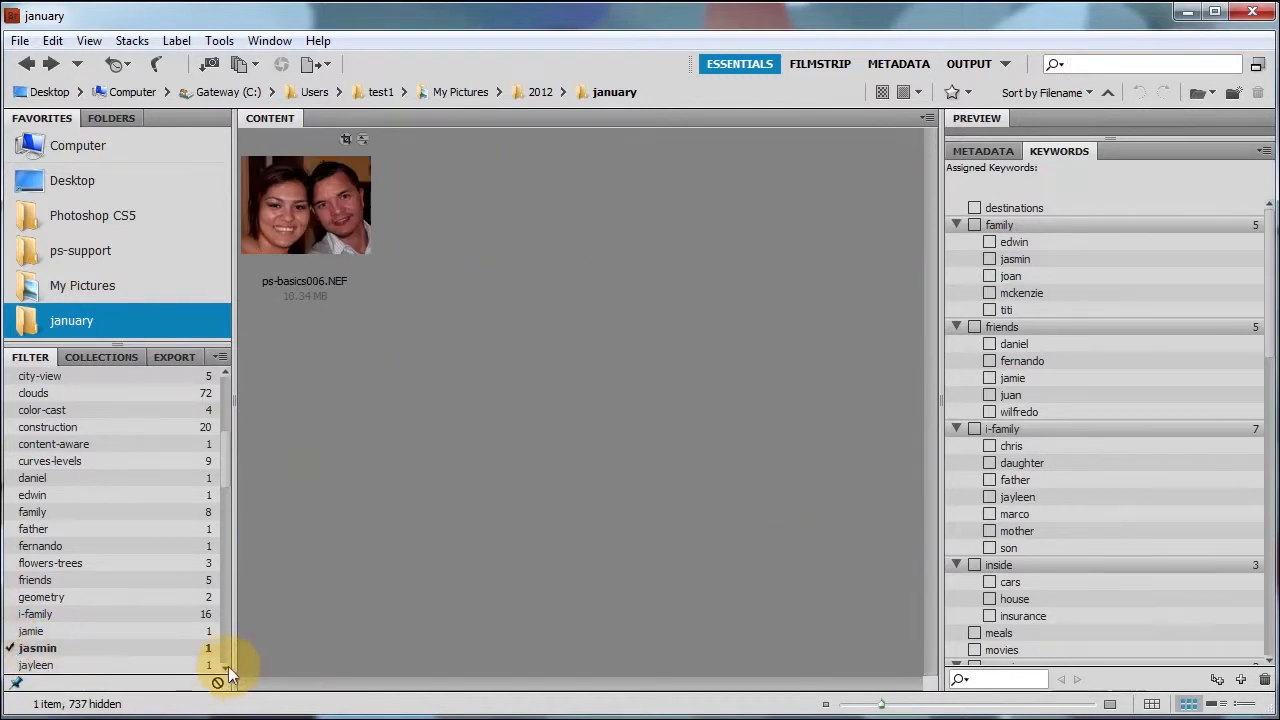
pyautogui.scroll(-3, 224, 668)
pyautogui.scroll(-1, 224, 668)
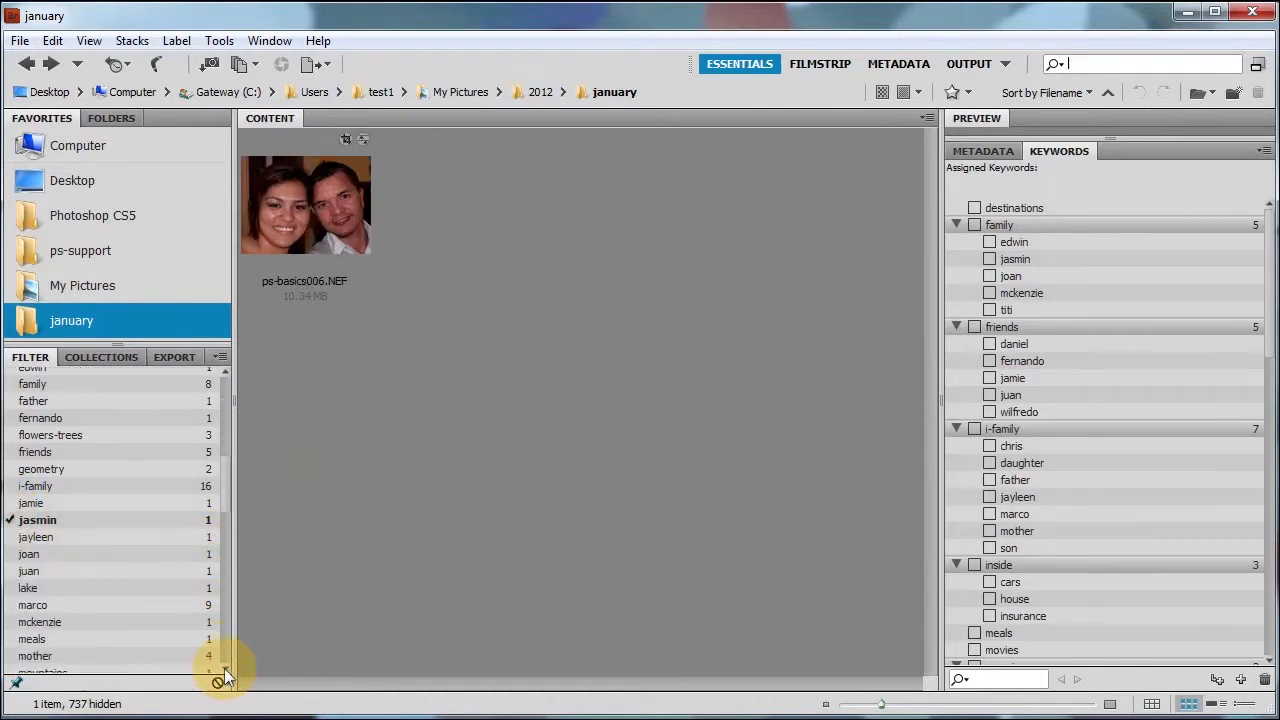
pyautogui.click(12, 606)
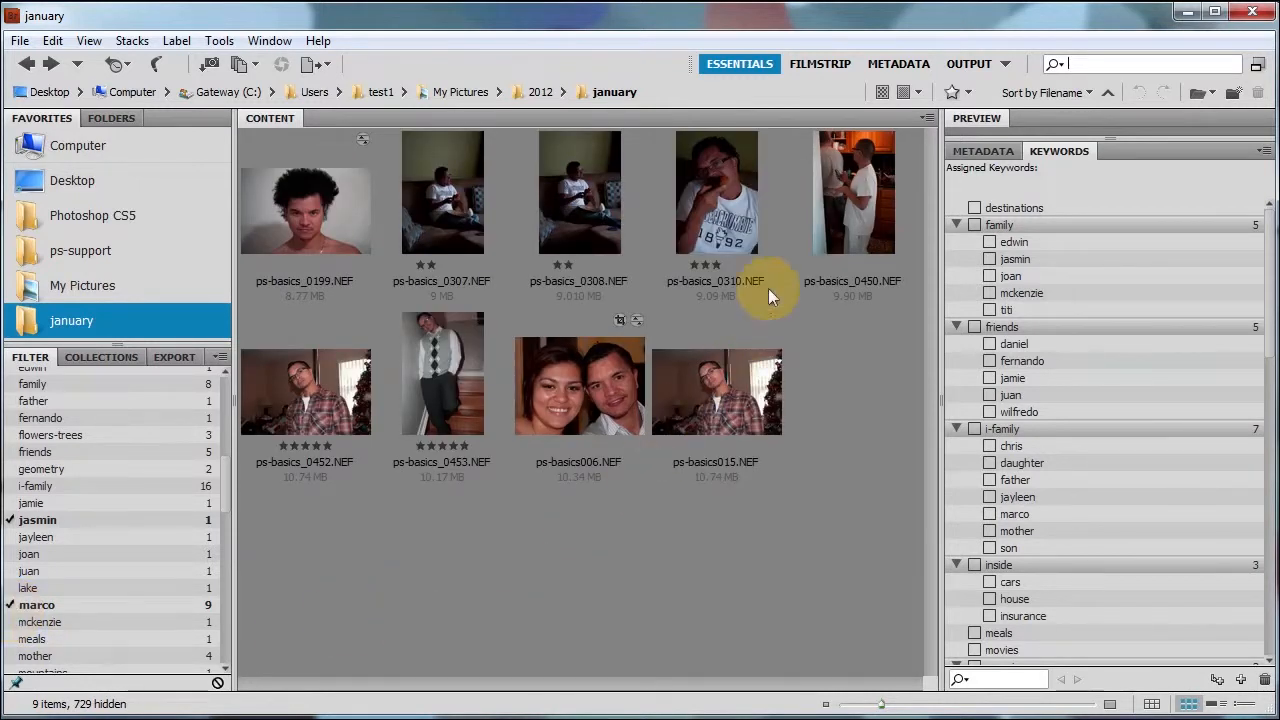
pyautogui.moveTo(577, 407)
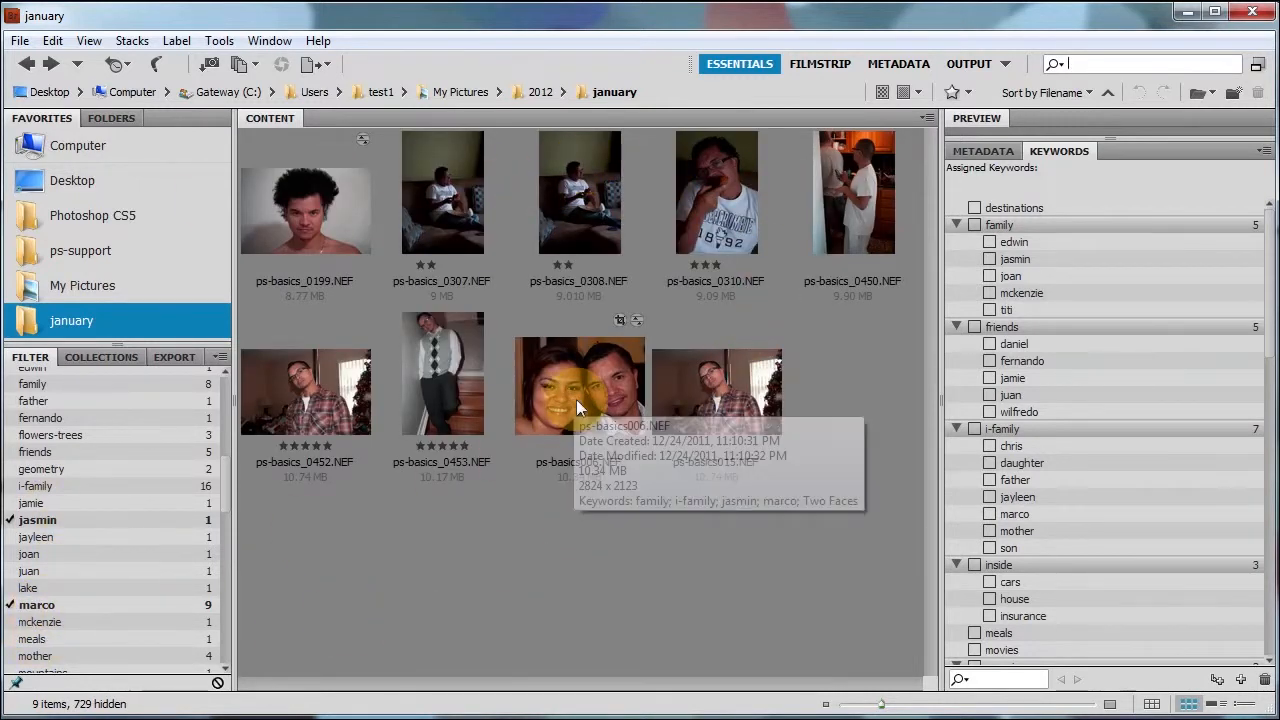